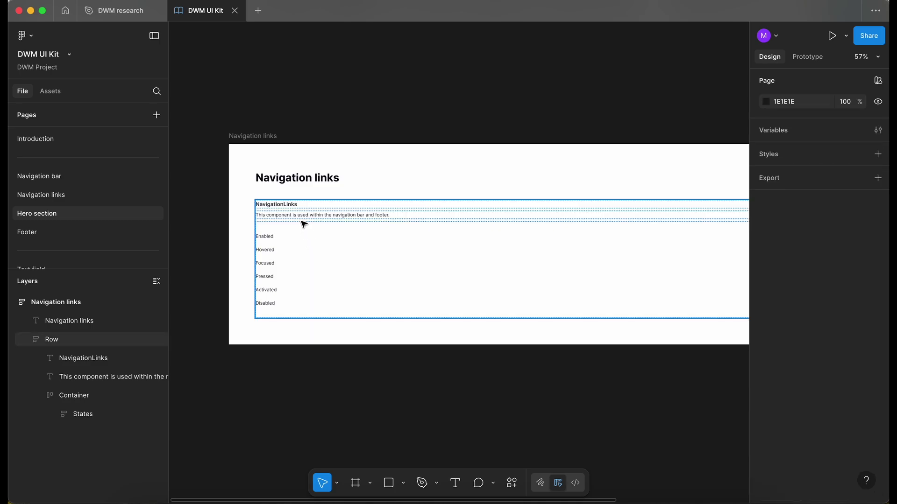
Retitle the documentation headings "Hero section" and set the description to "Visually impactful components that introduce key pages, featuring background images, headings, and optional buttons."
{"action": "double_click", "coordinate": [283, 182]}
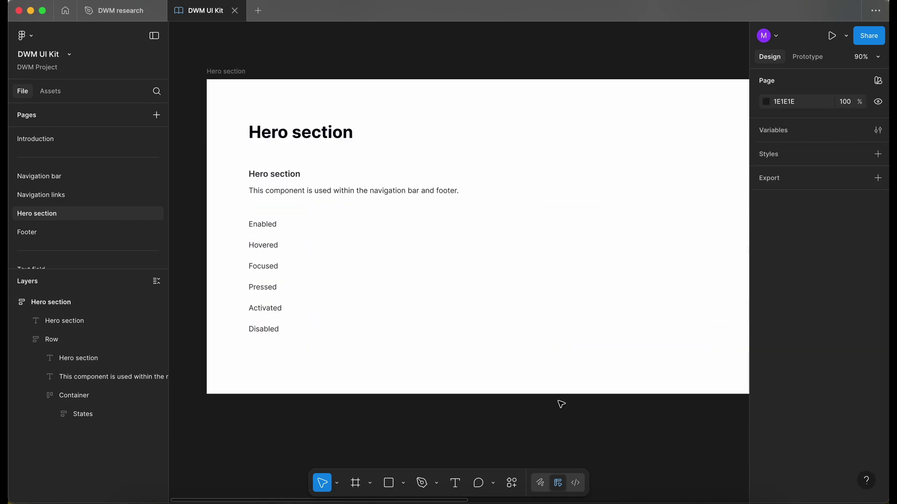
{"action": "double_click", "coordinate": [303, 192]}
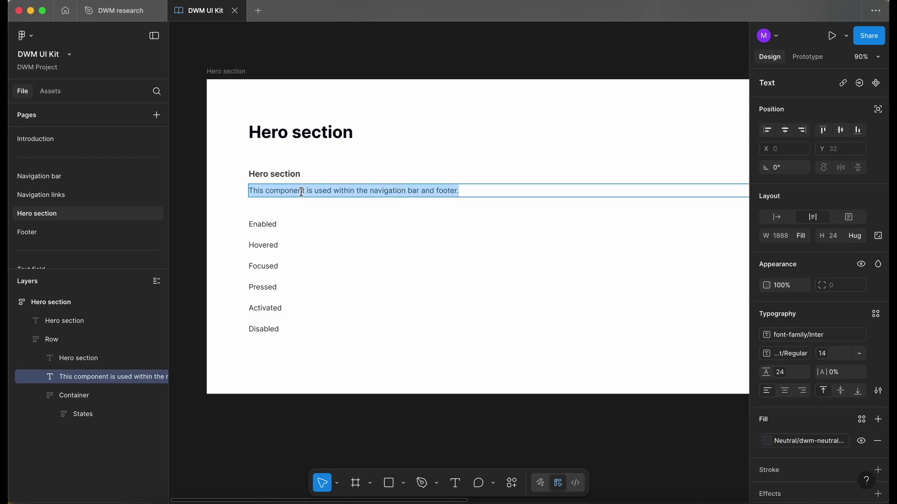
{"action": "type", "text": "Visually impactful components that introduce key pages, featuring background images, headings, and optional buttons."}
{"action": "left_click", "coordinate": [371, 430]}
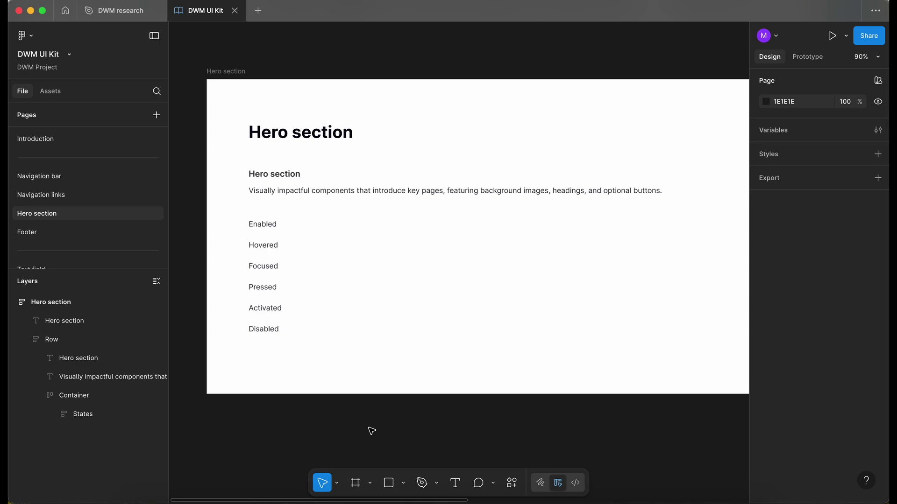
Delete the States list from the Container in the Hero section documentation frame
{"action": "scroll", "coordinate": [334, 408], "scroll_direction": "down", "scroll_amount": 2}
{"action": "left_click", "coordinate": [321, 288]}
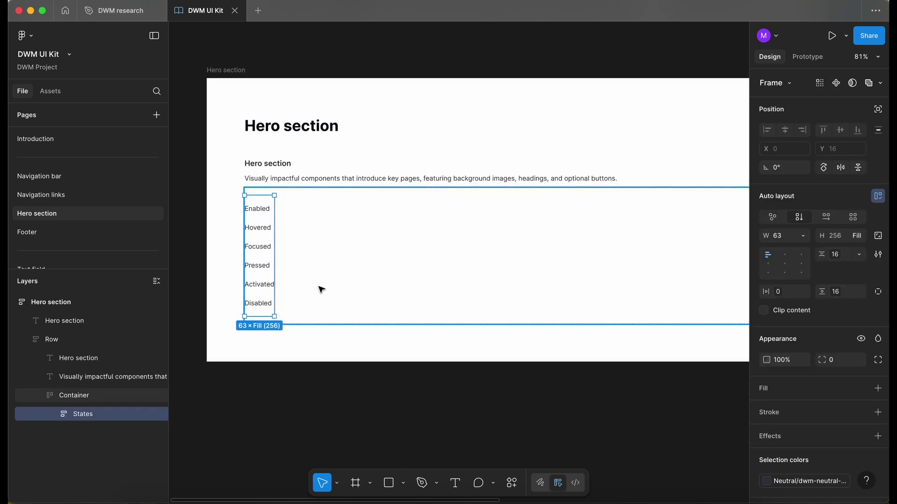
{"action": "key", "text": "Delete"}
Draw a frame of about 1292 × 934 beside the Hero section frame and name it Testing
{"action": "scroll", "coordinate": [281, 274], "scroll_direction": "down", "scroll_amount": 3}
{"action": "scroll", "coordinate": [280, 274], "scroll_direction": "left", "scroll_amount": 4}
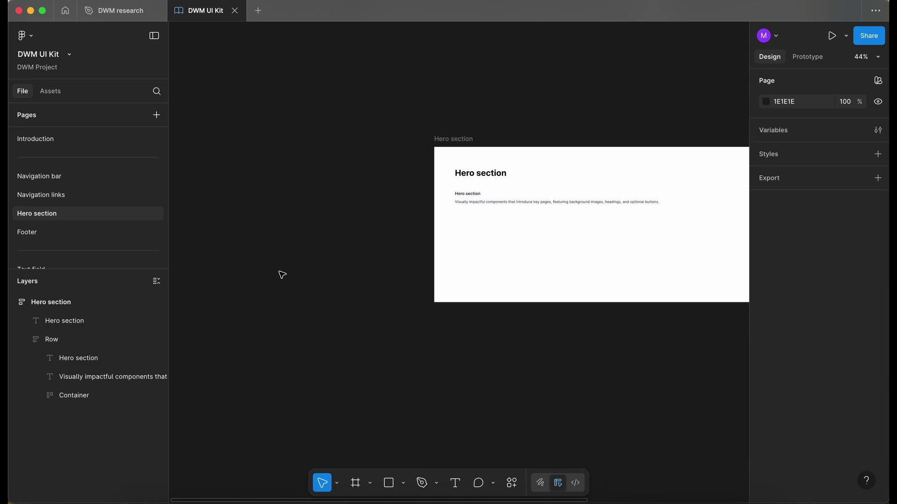
{"action": "scroll", "coordinate": [282, 274], "scroll_direction": "left", "scroll_amount": 4}
{"action": "key", "text": "f"}
{"action": "left_click_drag", "start_coordinate": [198, 198], "coordinate": [532, 440]}
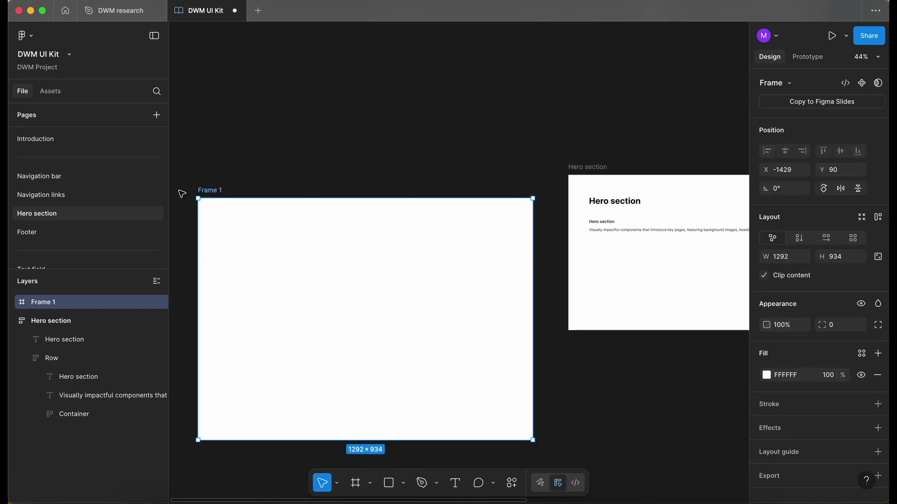
{"action": "double_click", "coordinate": [208, 190]}
{"action": "type", "text": "Testing"}
{"action": "key", "text": "Return"}
Switch to the DWM research file and copy the 1440 × 680 Headline hero frame from Wireframe - 2
{"action": "scroll", "coordinate": [291, 208], "scroll_direction": "up", "scroll_amount": 3}
{"action": "scroll", "coordinate": [291, 209], "scroll_direction": "down", "scroll_amount": 2}
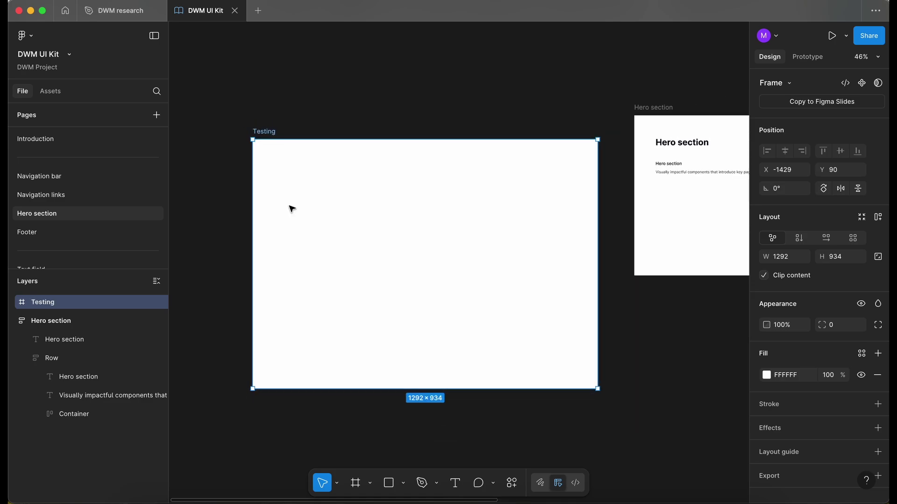
{"action": "scroll", "coordinate": [291, 209], "scroll_direction": "up", "scroll_amount": 5}
{"action": "scroll", "coordinate": [291, 208], "scroll_direction": "up", "scroll_amount": 2}
{"action": "scroll", "coordinate": [291, 209], "scroll_direction": "left", "scroll_amount": 2}
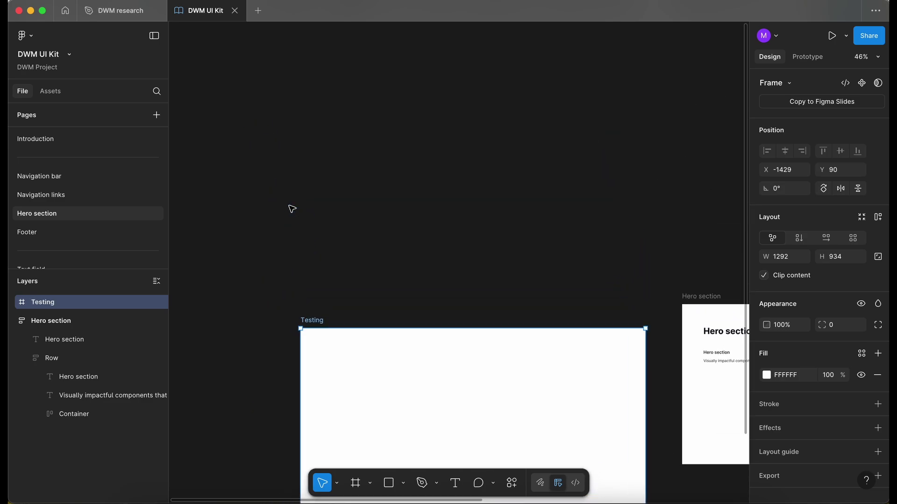
{"action": "scroll", "coordinate": [291, 209], "scroll_direction": "down", "scroll_amount": 2}
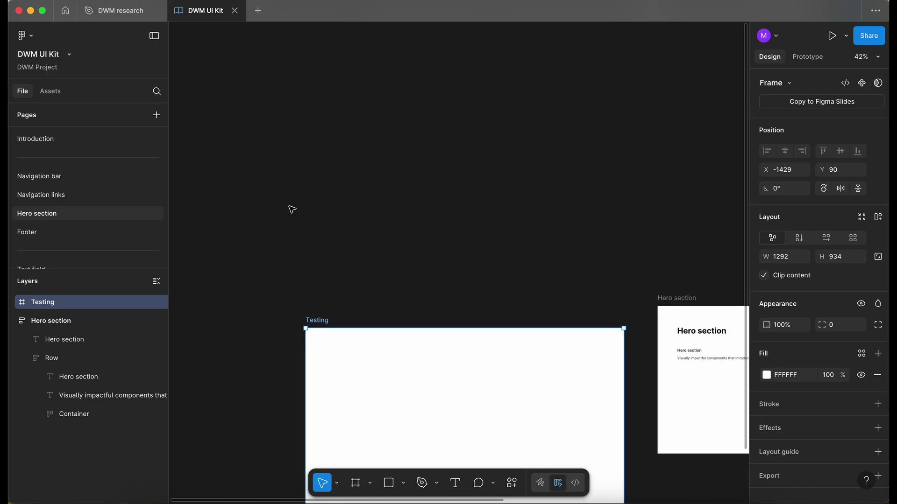
{"action": "left_click", "coordinate": [130, 15]}
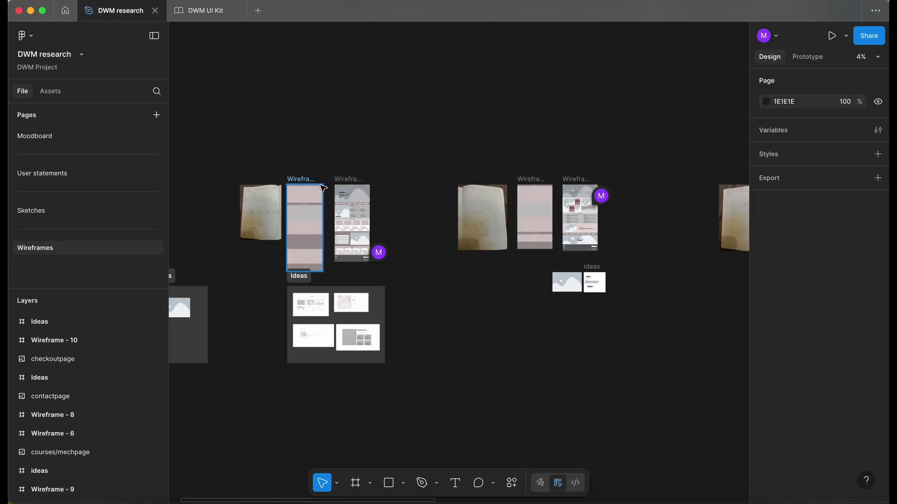
{"action": "scroll", "coordinate": [353, 189], "scroll_direction": "up", "scroll_amount": 4}
{"action": "left_click", "coordinate": [352, 189]}
{"action": "scroll", "coordinate": [352, 189], "scroll_direction": "up", "scroll_amount": 2}
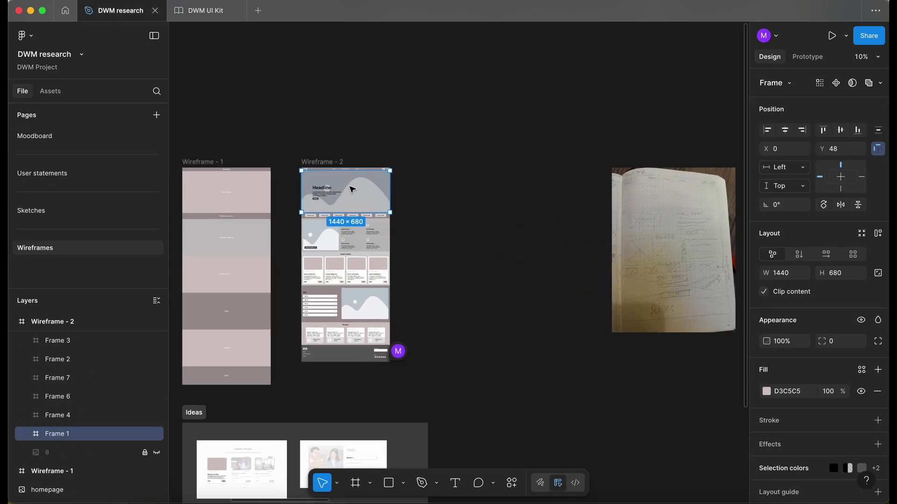
{"action": "key", "text": "ctrl+c"}
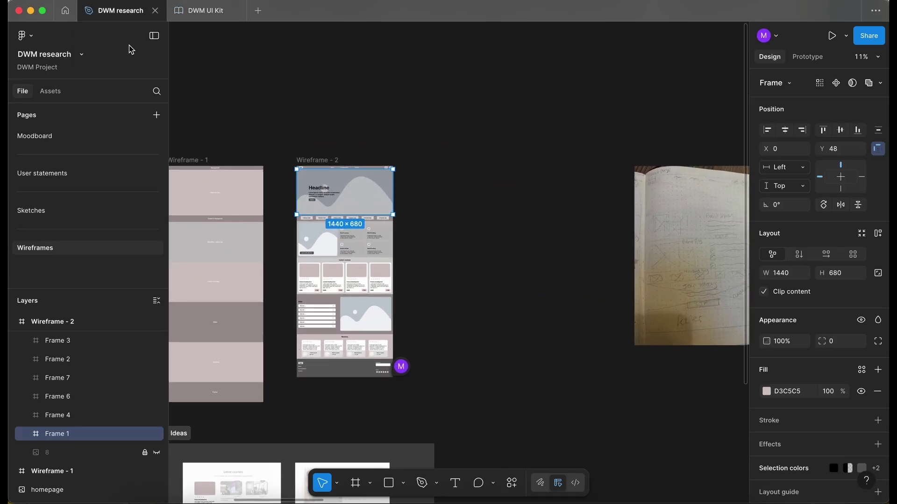
Paste the copied hero frame onto the Hero section page of DWM UI Kit and name it Home
{"action": "left_click", "coordinate": [206, 10]}
{"action": "key", "text": "ctrl+v"}
{"action": "double_click", "coordinate": [288, 106]}
{"action": "type", "text": "Home"}
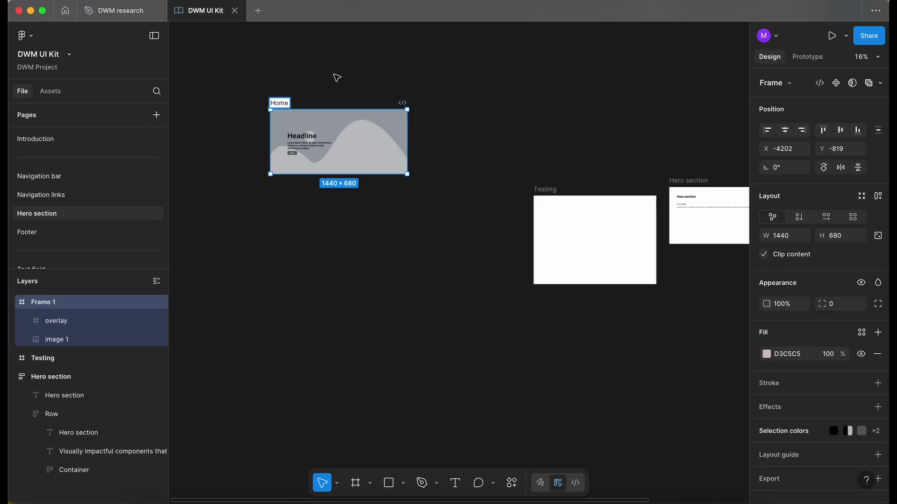
Copy the About us hero from Wireframe - 4 in DWM research into DWM UI Kit below Home, naming it About us
{"action": "key", "text": "ctrl+Tab"}
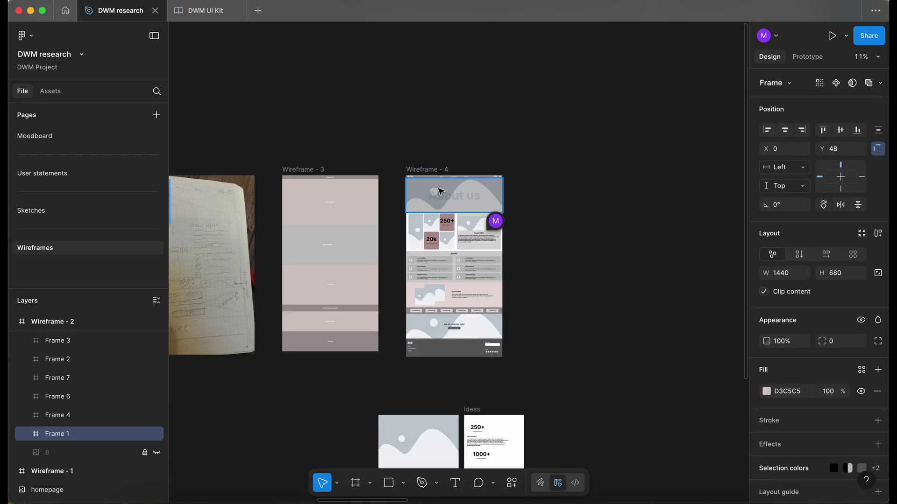
{"action": "key", "text": "ctrl+c"}
{"action": "left_click", "coordinate": [205, 10]}
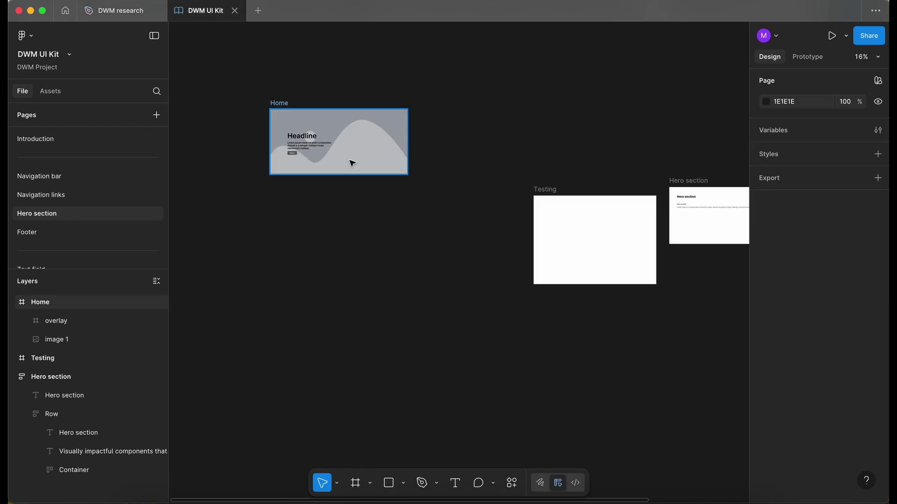
{"action": "key", "text": "ctrl+v"}
Copy the Courses/Merch hero from Wireframe - 6 in DWM research into DWM UI Kit below About us, naming it Courses/merch
{"action": "key", "text": "ctrl+Tab"}
{"action": "scroll", "coordinate": [410, 220], "scroll_direction": "right", "scroll_amount": 10}
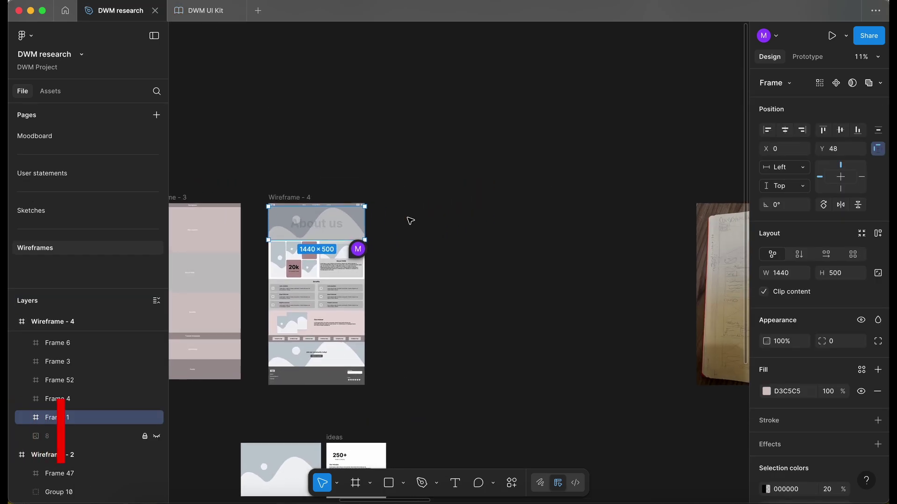
{"action": "left_click", "coordinate": [602, 186]}
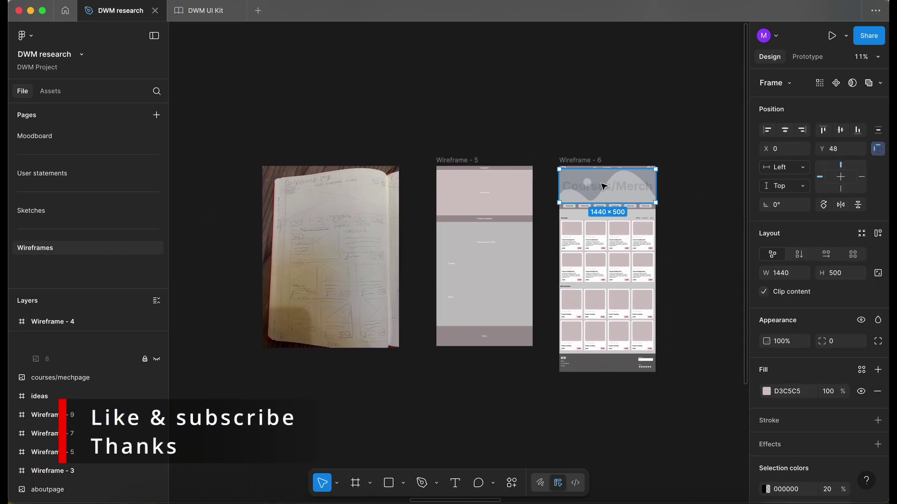
{"action": "key", "text": "ctrl+c"}
{"action": "left_click", "coordinate": [206, 11]}
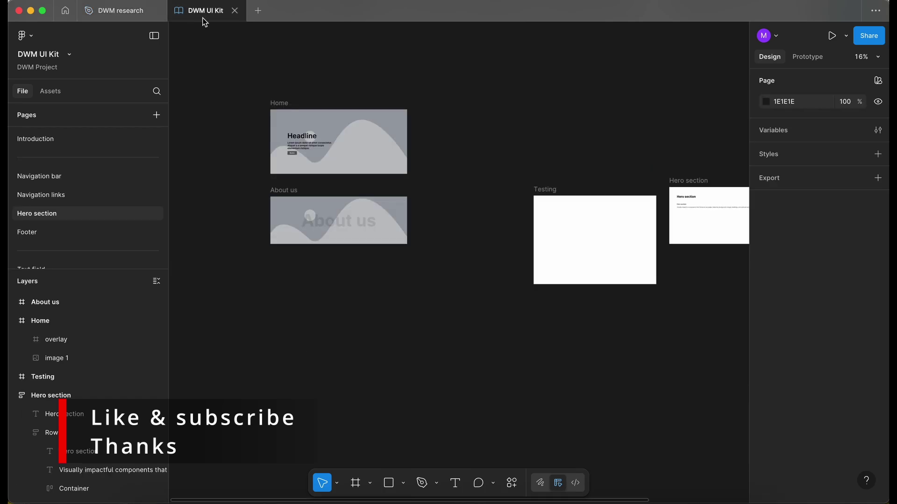
{"action": "key", "text": "ctrl+v"}
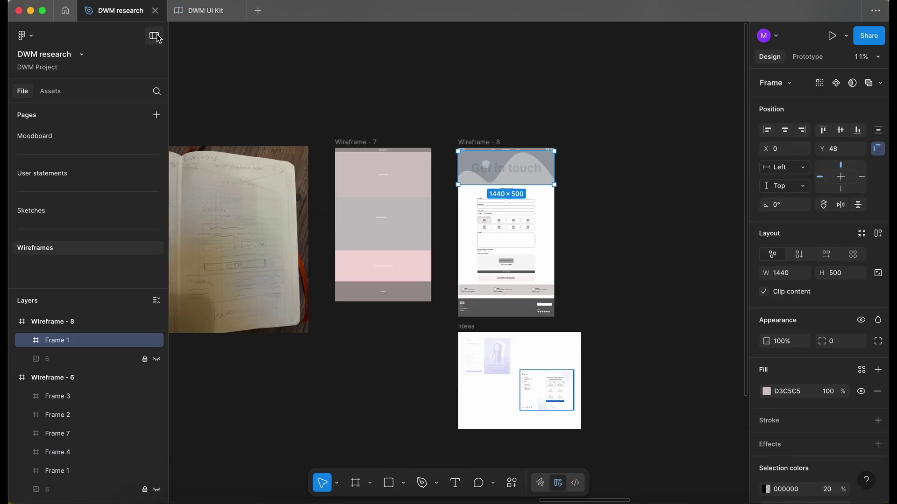
Paste the Get in touch hero from Wireframe - 8 into DWM UI Kit, place it below Courses/merch and name it Contact
{"action": "left_click", "coordinate": [206, 12]}
{"action": "key", "text": "ctrl+v"}
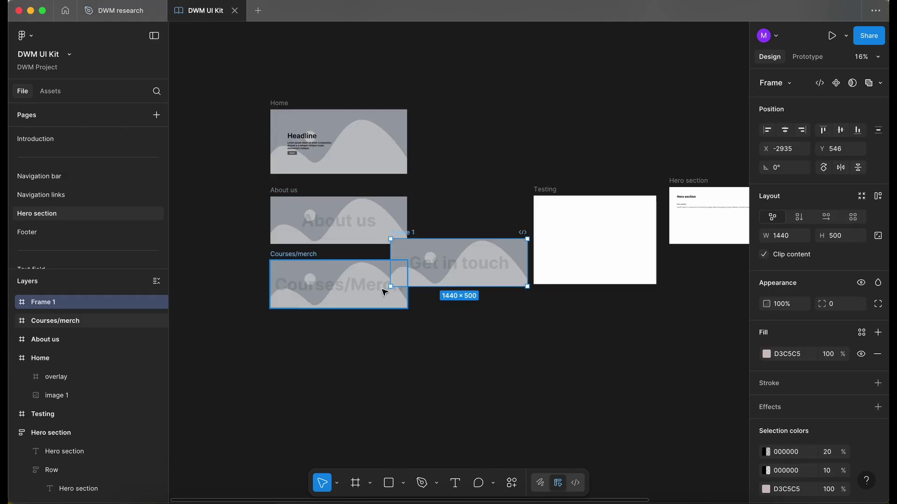
{"action": "left_click_drag", "start_coordinate": [409, 233], "coordinate": [285, 321]}
{"action": "type", "text": "Contact"}
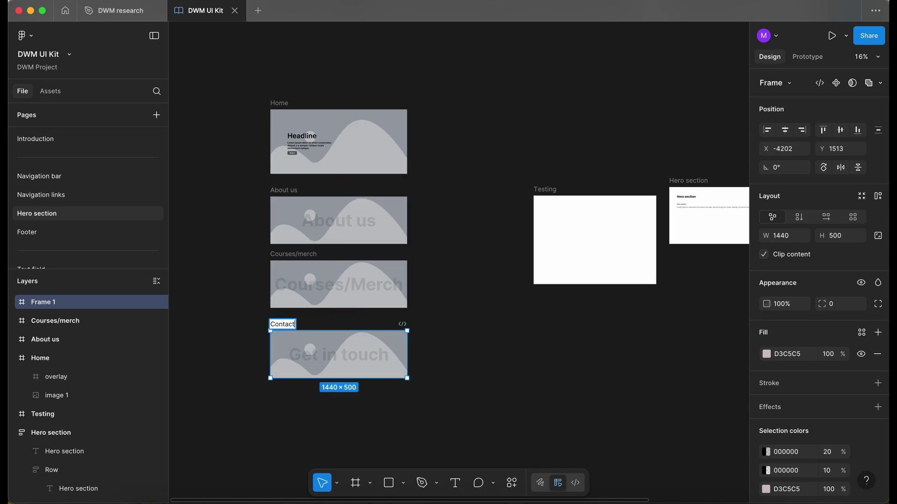
{"action": "left_click", "coordinate": [503, 352]}
Check the checkout page in Wireframe - 10 of DWM research for a hero section and return to DWM UI Kit
{"action": "key", "text": "ctrl+shift+Tab"}
{"action": "scroll", "coordinate": [471, 135], "scroll_direction": "right", "scroll_amount": 10}
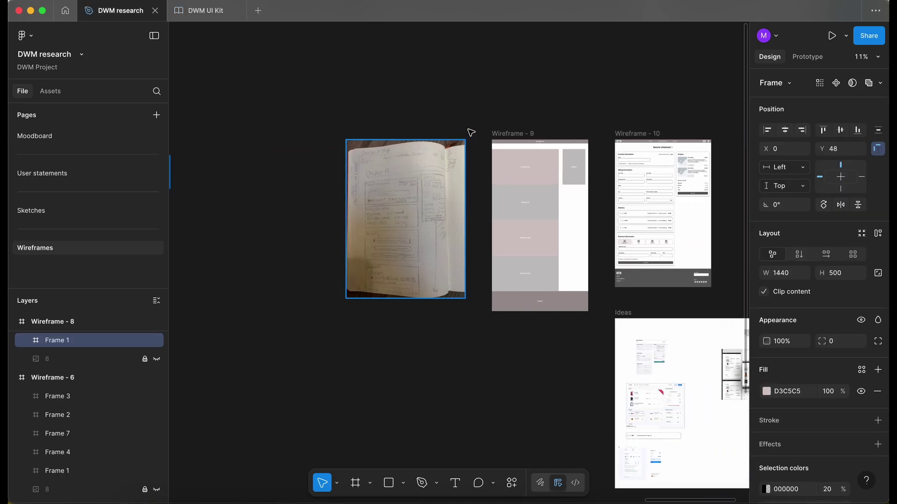
{"action": "scroll", "coordinate": [482, 169], "scroll_direction": "up", "scroll_amount": 5}
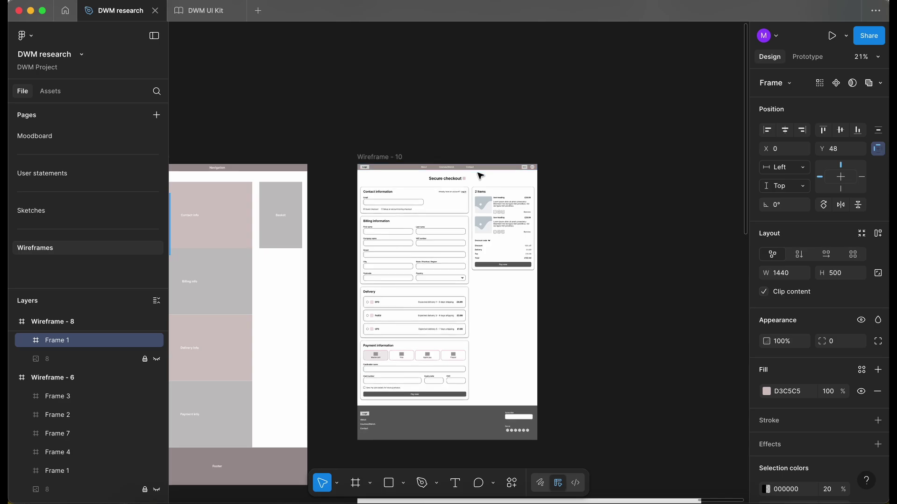
{"action": "scroll", "coordinate": [480, 176], "scroll_direction": "down", "scroll_amount": 10}
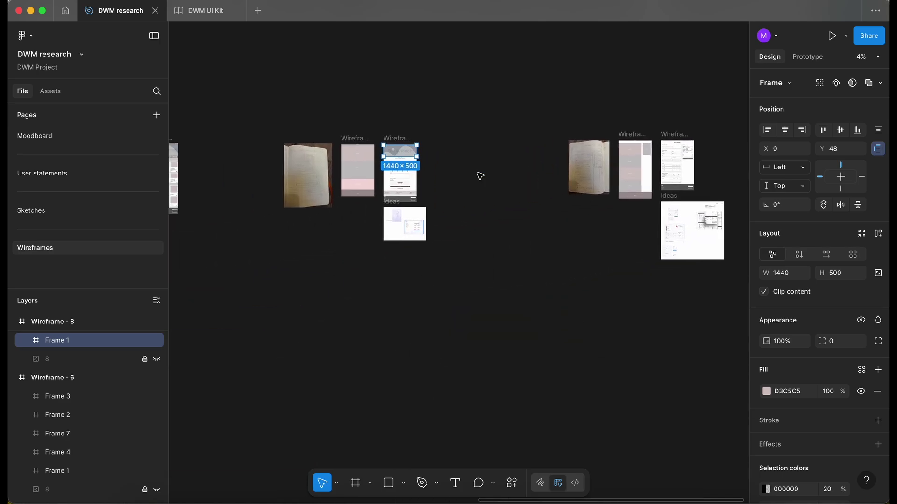
{"action": "left_click", "coordinate": [492, 181]}
{"action": "left_click", "coordinate": [205, 13]}
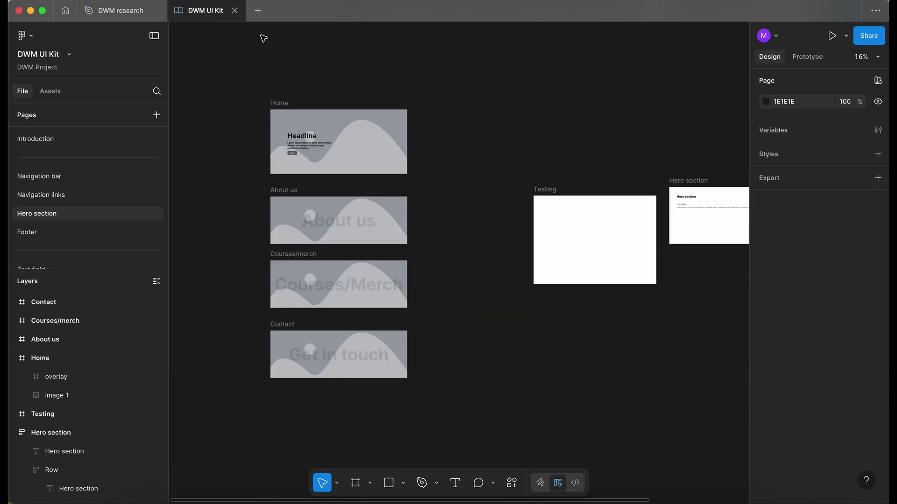
Examine the headline, paragraph and button layout of the Home hero and compare it with the other pasted heroes
{"action": "scroll", "coordinate": [449, 126], "scroll_direction": "down", "scroll_amount": 1}
{"action": "scroll", "coordinate": [286, 108], "scroll_direction": "up", "scroll_amount": 5}
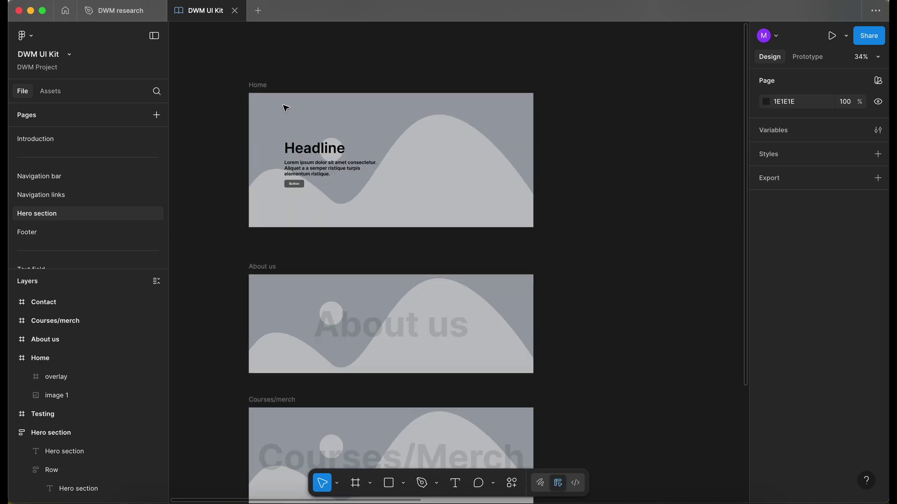
{"action": "scroll", "coordinate": [285, 108], "scroll_direction": "down", "scroll_amount": 3}
{"action": "scroll", "coordinate": [285, 107], "scroll_direction": "up", "scroll_amount": 4}
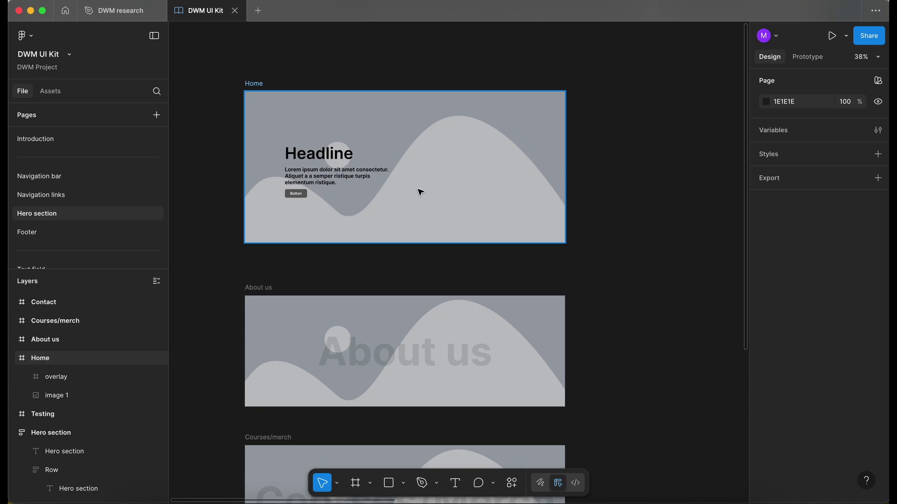
{"action": "scroll", "coordinate": [327, 159], "scroll_direction": "up", "scroll_amount": 3}
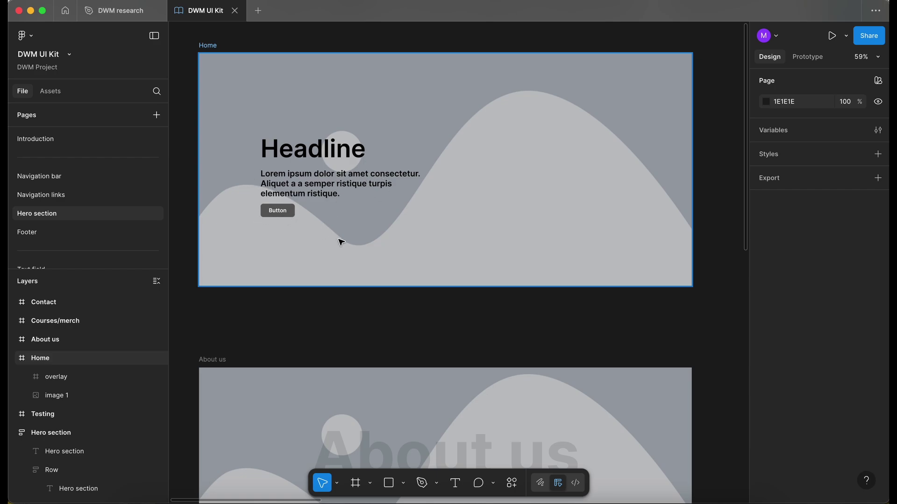
{"action": "scroll", "coordinate": [341, 241], "scroll_direction": "down", "scroll_amount": 2}
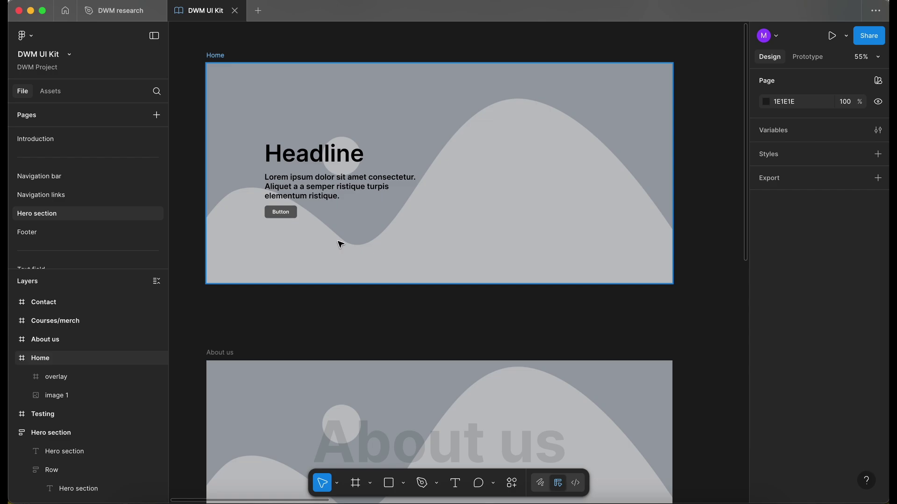
{"action": "scroll", "coordinate": [340, 244], "scroll_direction": "down", "scroll_amount": 5}
{"action": "scroll", "coordinate": [645, 283], "scroll_direction": "down", "scroll_amount": 3}
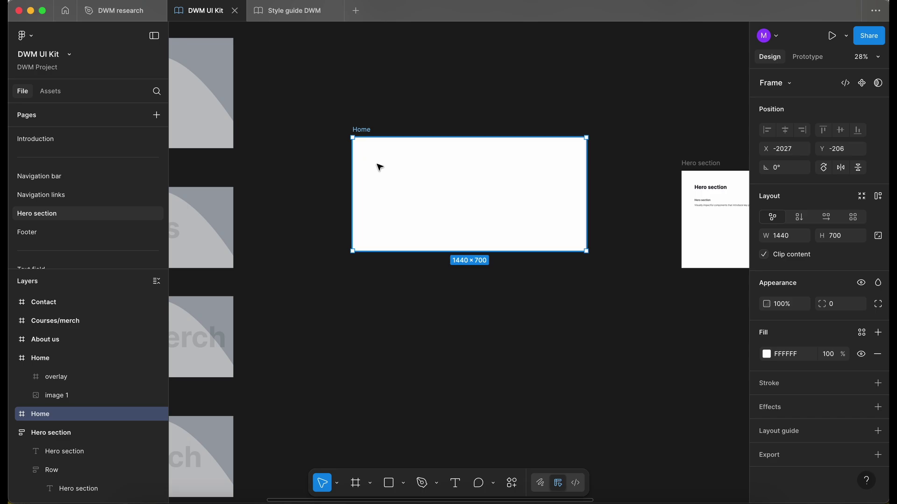
Add the text "Testing" to the blank Home frame and style it as Inter Bold, size 96, line height 104
{"action": "scroll", "coordinate": [379, 168], "scroll_direction": "up", "scroll_amount": 5}
{"action": "scroll", "coordinate": [388, 173], "scroll_direction": "right", "scroll_amount": 5}
{"action": "key", "text": "t"}
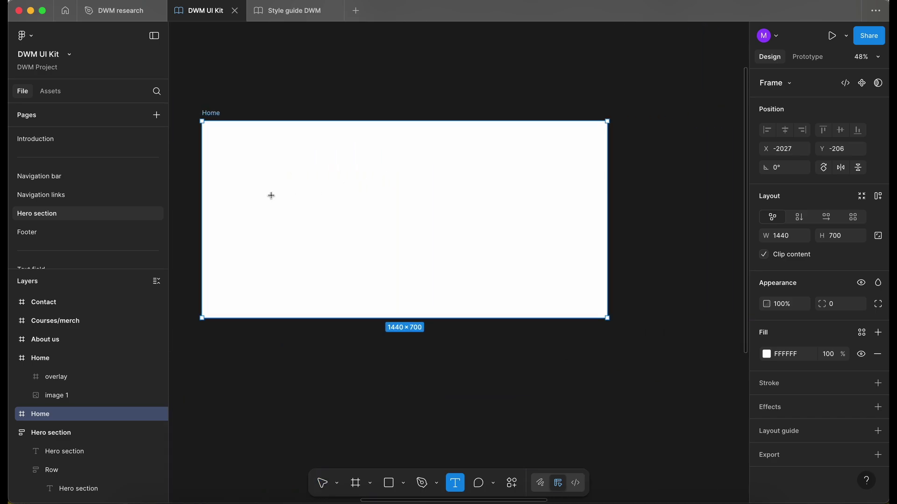
{"action": "left_click", "coordinate": [254, 179]}
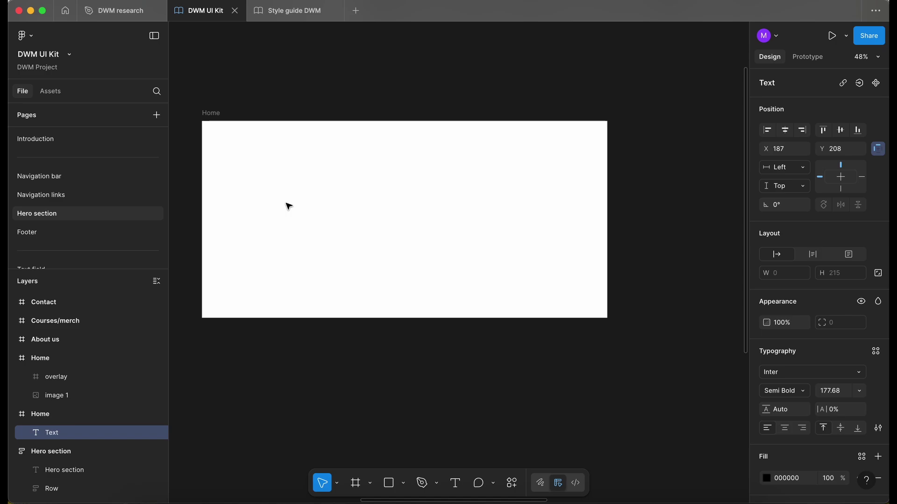
{"action": "type", "text": "Testing"}
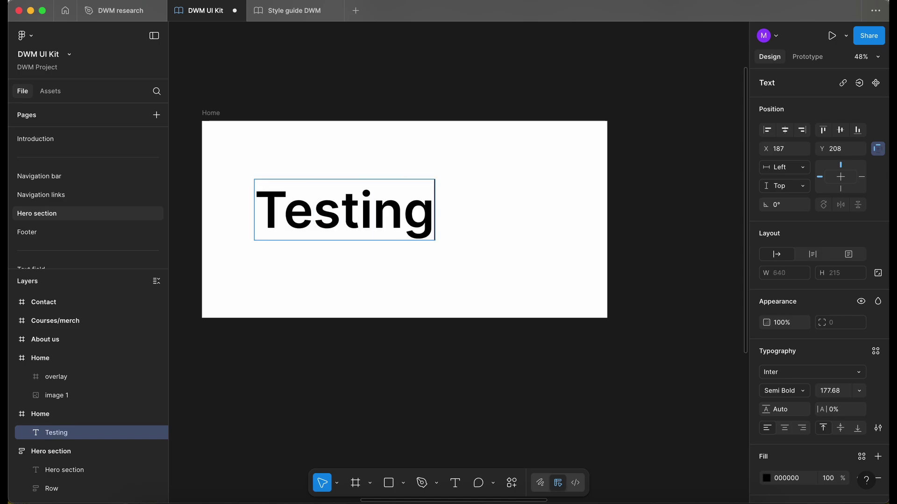
{"action": "key", "text": "Escape"}
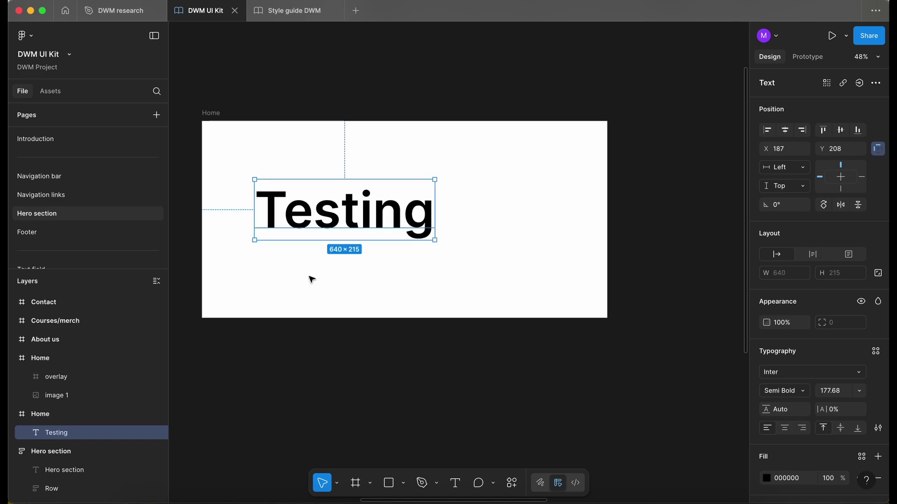
{"action": "left_click", "coordinate": [861, 378]}
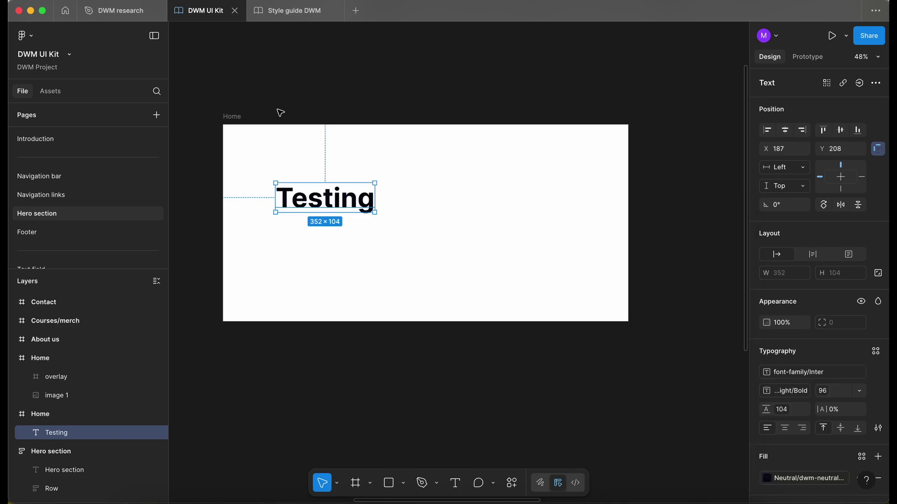
Check the Display sizes in the type scale of Style guide DWM and return to DWM UI Kit
{"action": "scroll", "coordinate": [280, 113], "scroll_direction": "up", "scroll_amount": 1}
{"action": "scroll", "coordinate": [280, 113], "scroll_direction": "left", "scroll_amount": 1}
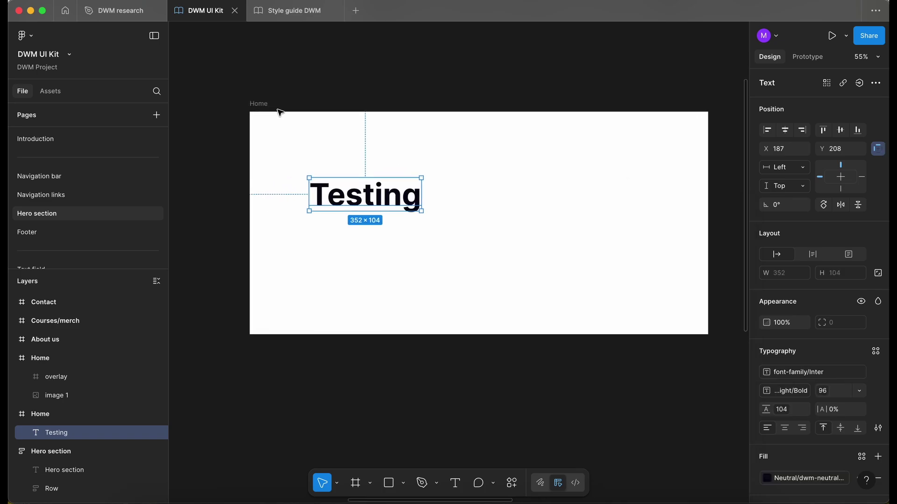
{"action": "left_click", "coordinate": [289, 13]}
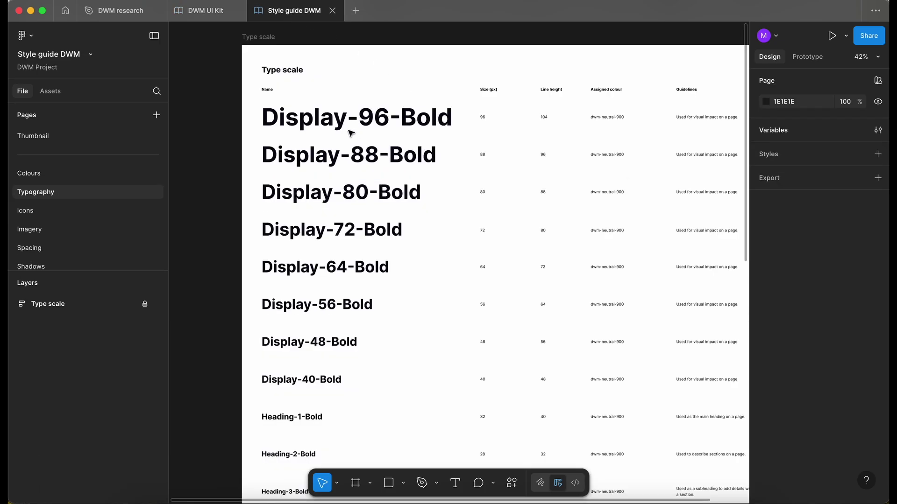
{"action": "left_click", "coordinate": [200, 14]}
Move the Testing text to about X 197, Y 207 in the blank Home frame and change its wording to "Headline"
{"action": "left_click_drag", "start_coordinate": [373, 198], "coordinate": [377, 194]}
{"action": "scroll", "coordinate": [378, 196], "scroll_direction": "down", "scroll_amount": 3}
{"action": "double_click", "coordinate": [405, 196]}
{"action": "type", "text": "Headline"}
{"action": "key", "text": "Escape"}
{"action": "left_click", "coordinate": [377, 234]}
Copy the Lorem ipsum paragraph from the reference Home hero and paste it into the new Home frame
{"action": "scroll", "coordinate": [378, 233], "scroll_direction": "left", "scroll_amount": 10}
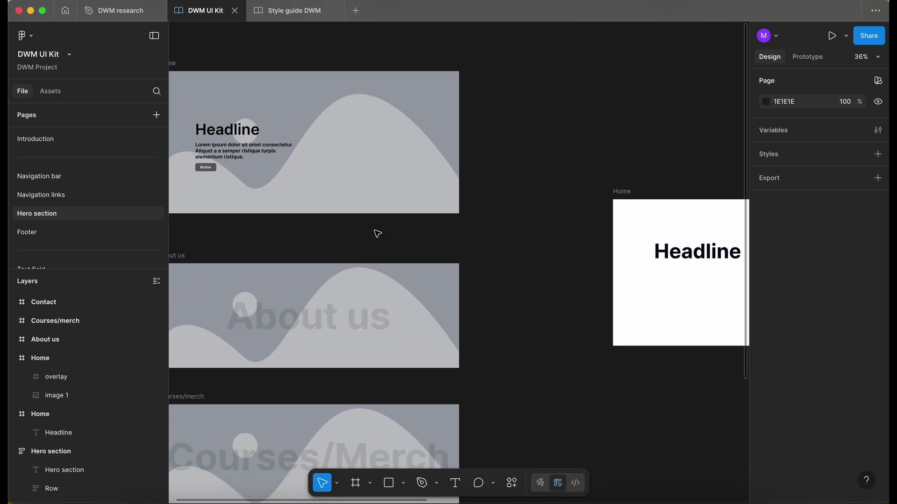
{"action": "scroll", "coordinate": [378, 233], "scroll_direction": "right", "scroll_amount": 5}
{"action": "scroll", "coordinate": [377, 233], "scroll_direction": "up", "scroll_amount": 3}
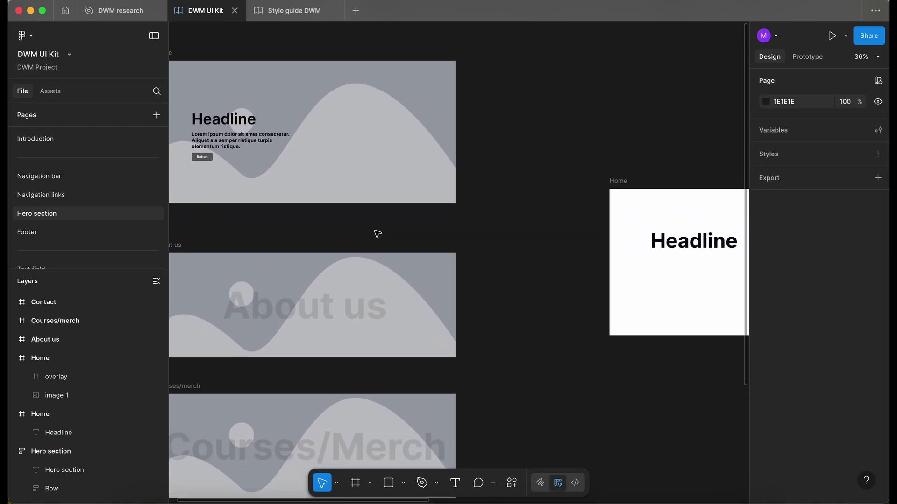
{"action": "scroll", "coordinate": [376, 233], "scroll_direction": "right", "scroll_amount": 5}
{"action": "scroll", "coordinate": [377, 234], "scroll_direction": "left", "scroll_amount": 5}
{"action": "scroll", "coordinate": [376, 234], "scroll_direction": "up", "scroll_amount": 2}
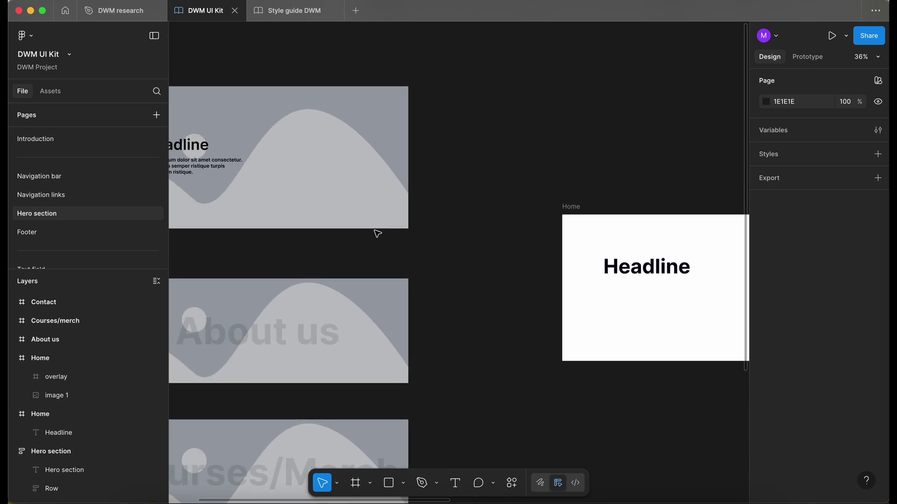
{"action": "double_click", "coordinate": [265, 189]}
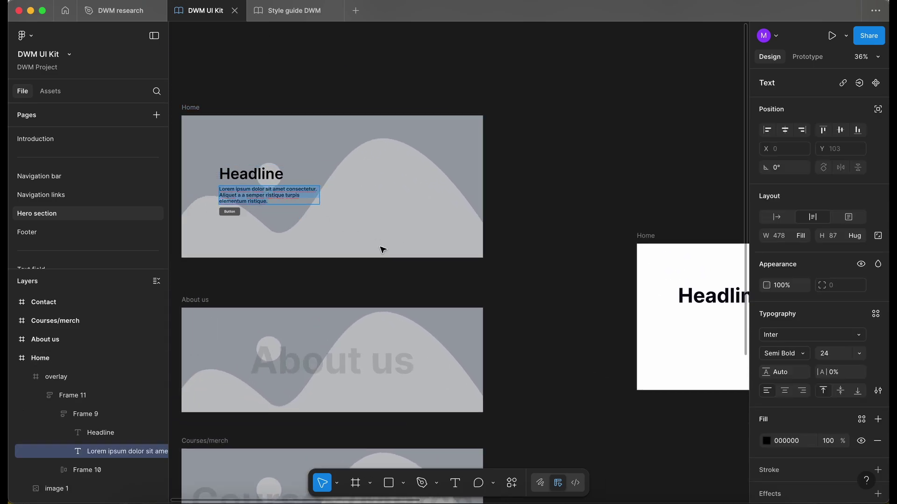
{"action": "scroll", "coordinate": [383, 250], "scroll_direction": "right", "scroll_amount": 5}
{"action": "scroll", "coordinate": [383, 250], "scroll_direction": "down", "scroll_amount": 2}
{"action": "scroll", "coordinate": [383, 249], "scroll_direction": "right", "scroll_amount": 3}
{"action": "key", "text": "ctrl+v"}
{"action": "scroll", "coordinate": [509, 300], "scroll_direction": "up", "scroll_amount": 3}
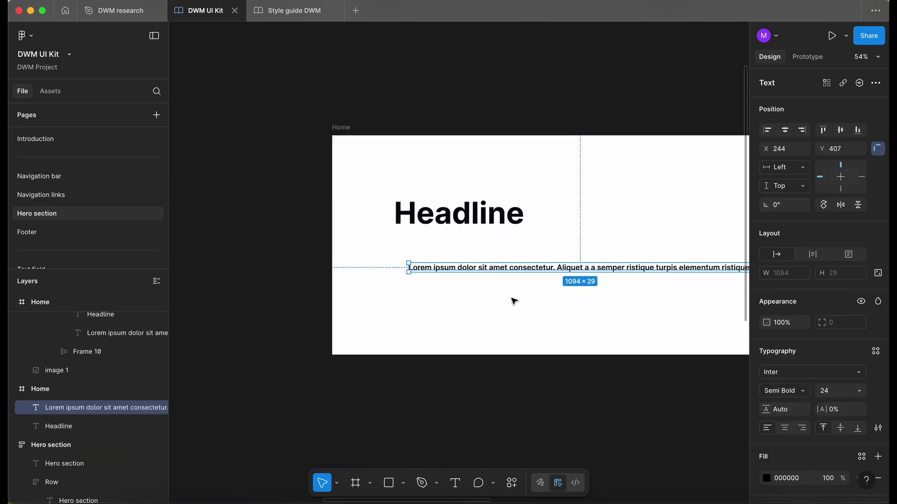
Move the pasted paragraph below the Headline, aligned with its left edge at about X 197, Y 350
{"action": "scroll", "coordinate": [518, 300], "scroll_direction": "right", "scroll_amount": 4}
{"action": "scroll", "coordinate": [523, 299], "scroll_direction": "left", "scroll_amount": 3}
{"action": "scroll", "coordinate": [523, 299], "scroll_direction": "up", "scroll_amount": 1}
{"action": "left_click_drag", "start_coordinate": [365, 261], "coordinate": [350, 243]}
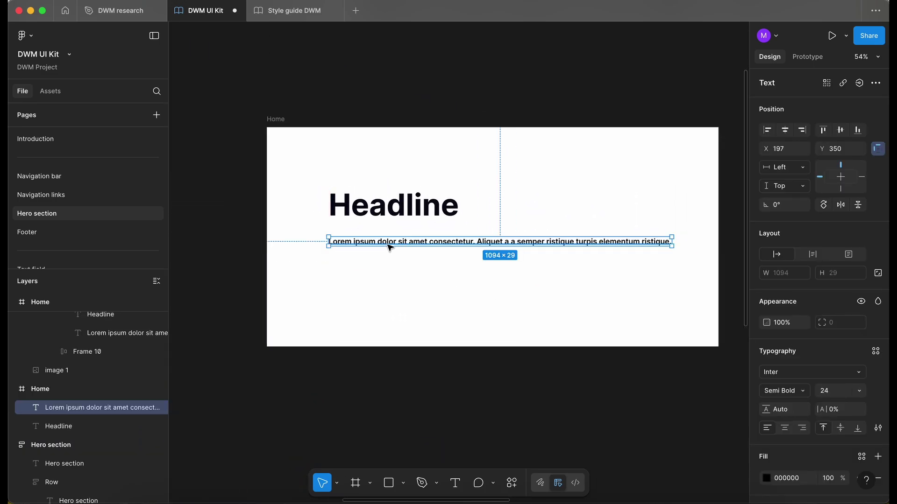
Prefix the paragraph with "Sub heading", make it 590 wide, and style it as Inter Semi Bold, size 16, line height 24
{"action": "double_click", "coordinate": [350, 243]}
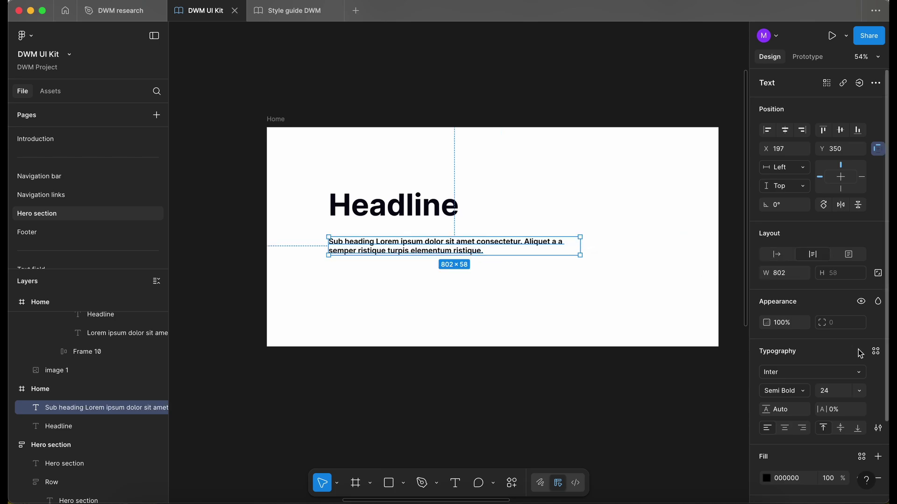
{"action": "left_click", "coordinate": [860, 374]}
{"action": "left_click", "coordinate": [728, 215]}
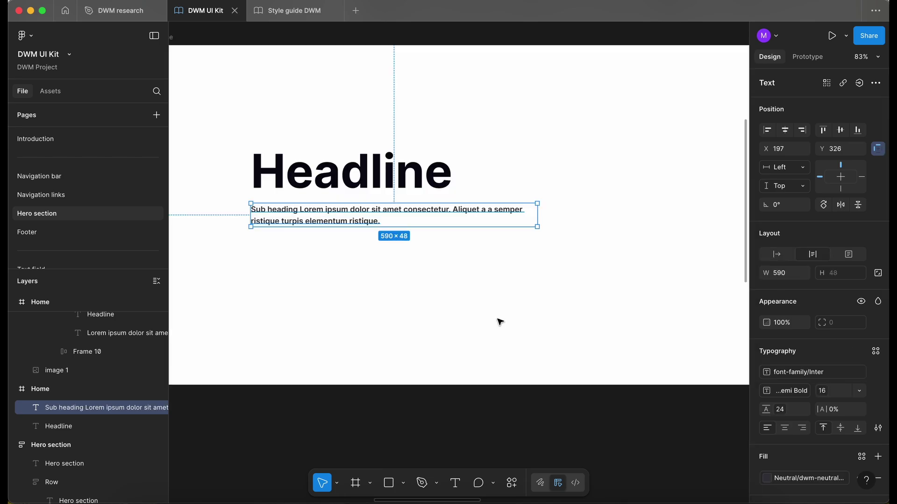
{"action": "left_click", "coordinate": [341, 272]}
Set the Headline to Display-80-Bold size with line height 88, and move the sub heading up to Y 308
{"action": "scroll", "coordinate": [341, 273], "scroll_direction": "up", "scroll_amount": 2}
{"action": "scroll", "coordinate": [341, 273], "scroll_direction": "left", "scroll_amount": 3}
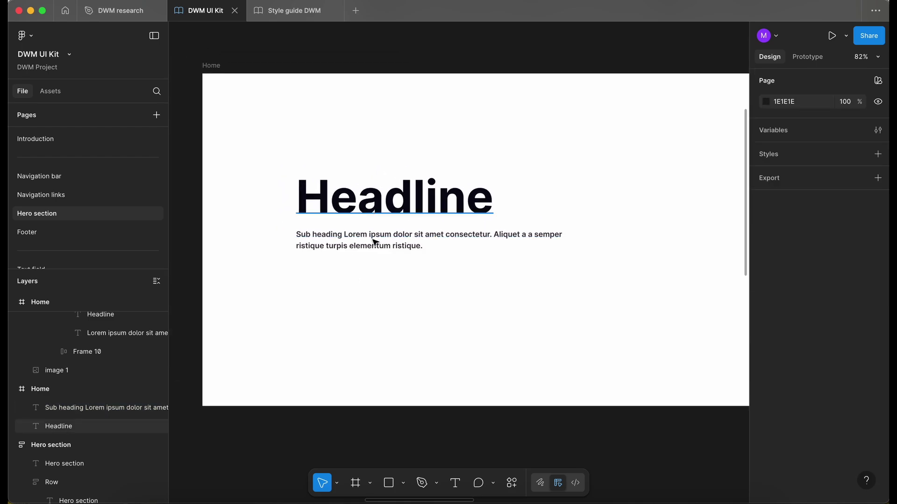
{"action": "left_click", "coordinate": [419, 213]}
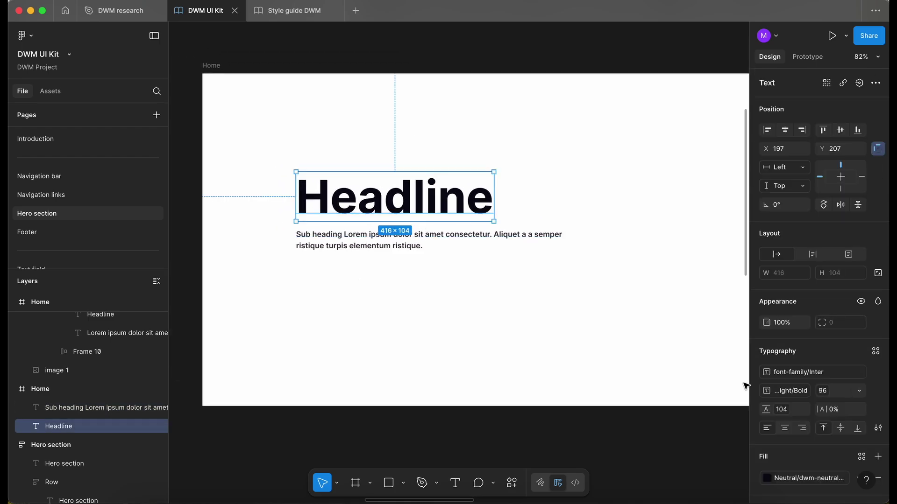
{"action": "left_click", "coordinate": [823, 389]}
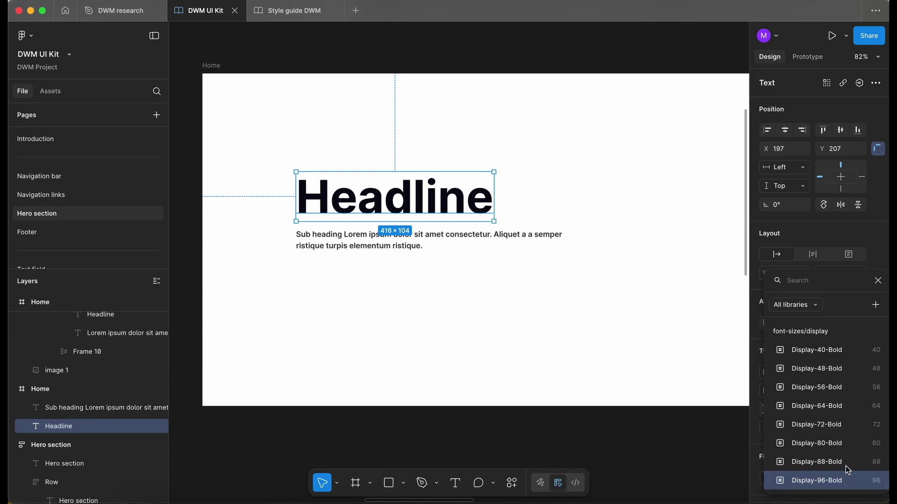
{"action": "left_click", "coordinate": [840, 443]}
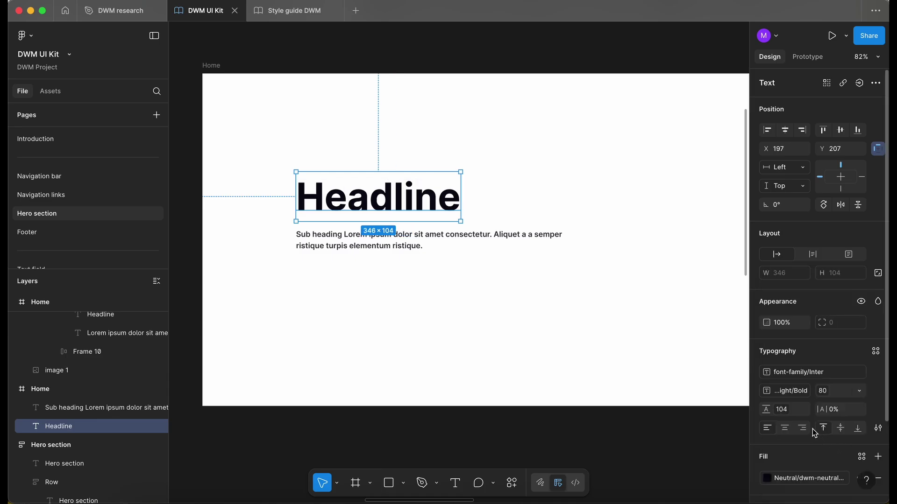
{"action": "left_click", "coordinate": [414, 297]}
{"action": "scroll", "coordinate": [414, 297], "scroll_direction": "down", "scroll_amount": 3}
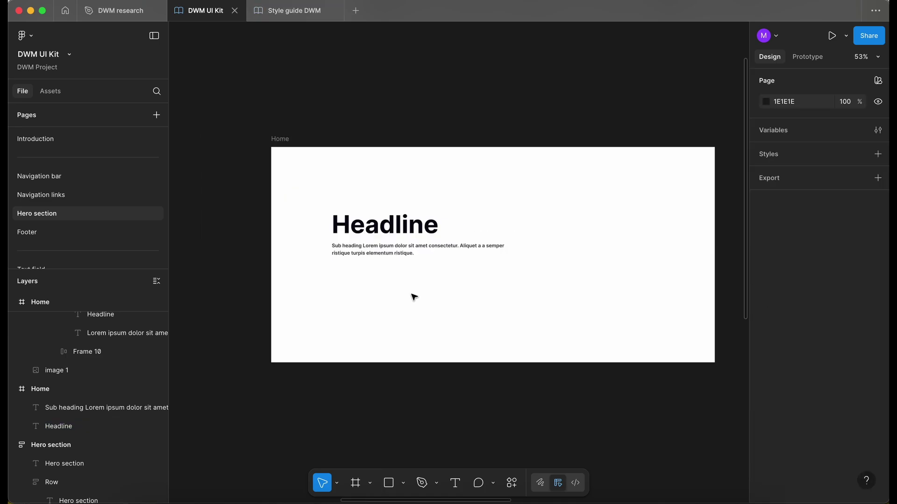
Place a Button component from the DWM UI Kit library below the sub heading, at about X 206, Y 391
{"action": "scroll", "coordinate": [414, 297], "scroll_direction": "up", "scroll_amount": 3}
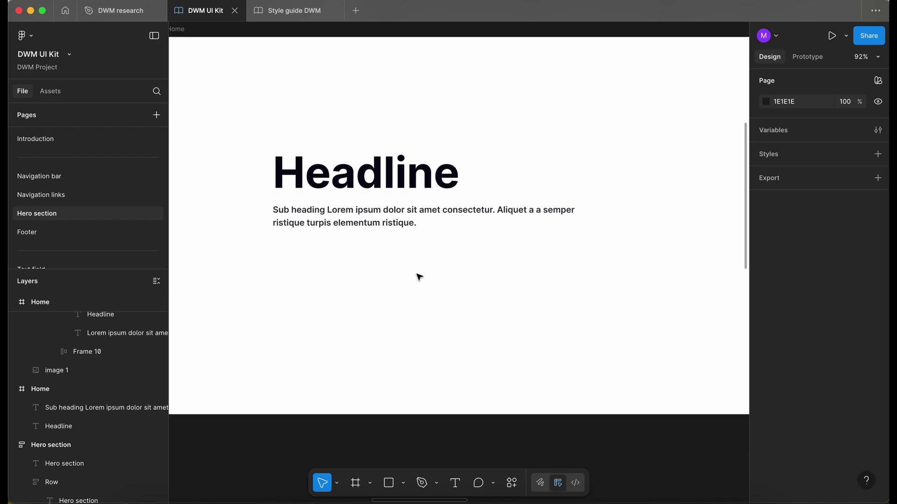
{"action": "scroll", "coordinate": [428, 254], "scroll_direction": "left", "scroll_amount": 10}
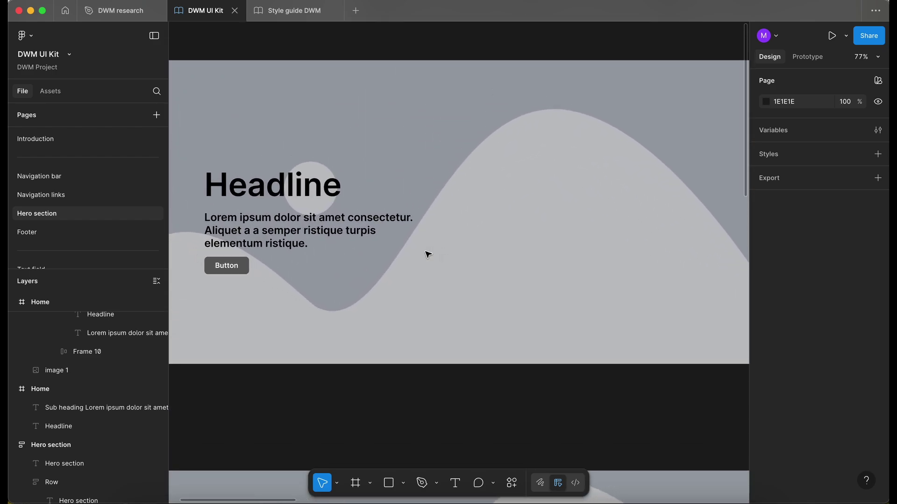
{"action": "scroll", "coordinate": [429, 254], "scroll_direction": "down", "scroll_amount": 2}
{"action": "scroll", "coordinate": [428, 256], "scroll_direction": "right", "scroll_amount": 10}
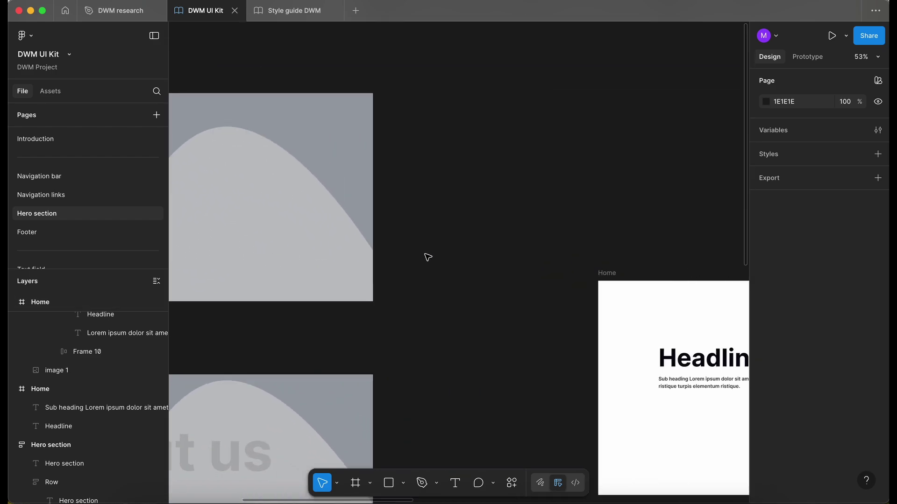
{"action": "scroll", "coordinate": [425, 257], "scroll_direction": "down", "scroll_amount": 3}
{"action": "scroll", "coordinate": [328, 182], "scroll_direction": "up", "scroll_amount": 5}
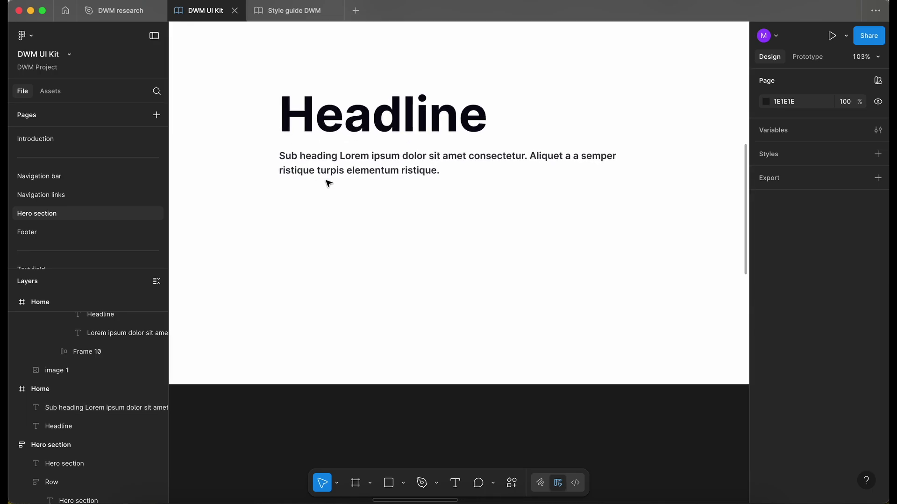
{"action": "left_click", "coordinate": [57, 95]}
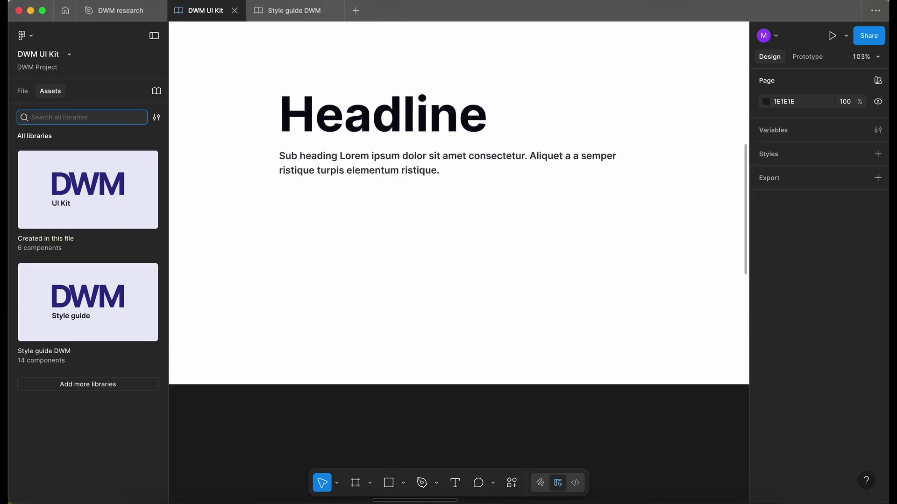
{"action": "type", "text": "button"}
{"action": "left_click_drag", "start_coordinate": [50, 161], "coordinate": [330, 216]}
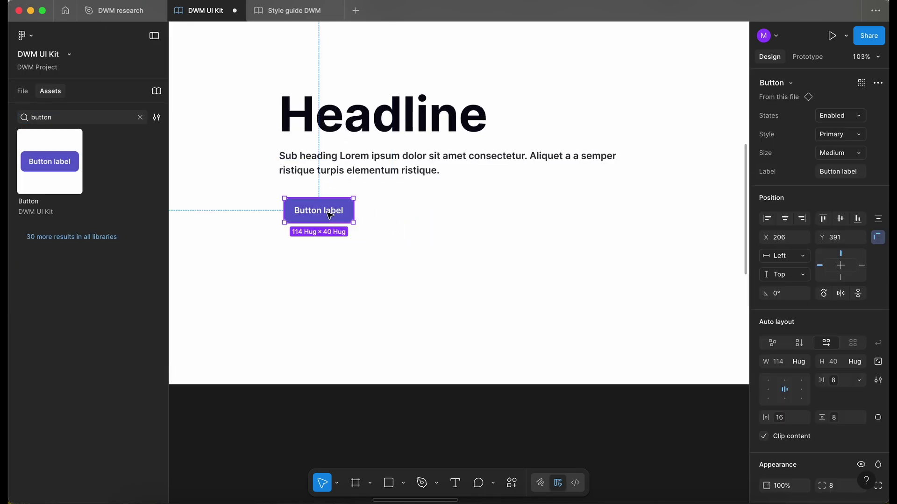
Duplicate the button beside the first one at X 330 and set the copy's style to Secondary
{"action": "left_click", "coordinate": [22, 90]}
{"action": "scroll", "coordinate": [308, 224], "scroll_direction": "up", "scroll_amount": 3}
{"action": "key", "text": "super+d"}
{"action": "scroll", "coordinate": [331, 219], "scroll_direction": "down", "scroll_amount": 5}
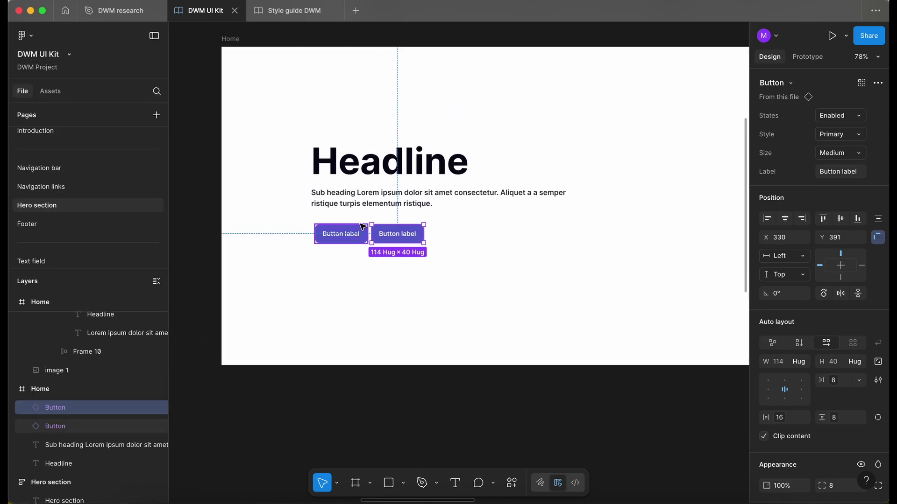
{"action": "left_click", "coordinate": [846, 138]}
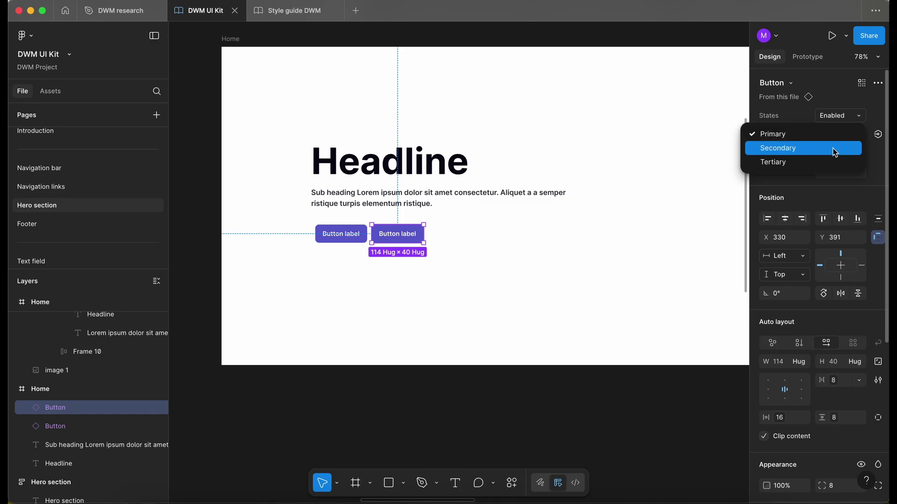
{"action": "left_click", "coordinate": [834, 149]}
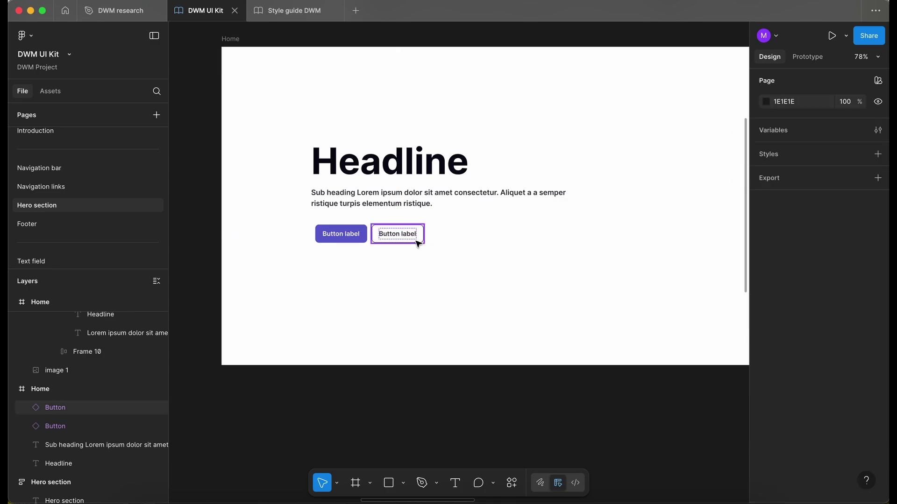
{"action": "scroll", "coordinate": [313, 215], "scroll_direction": "up", "scroll_amount": 5}
{"action": "scroll", "coordinate": [369, 191], "scroll_direction": "down", "scroll_amount": 5}
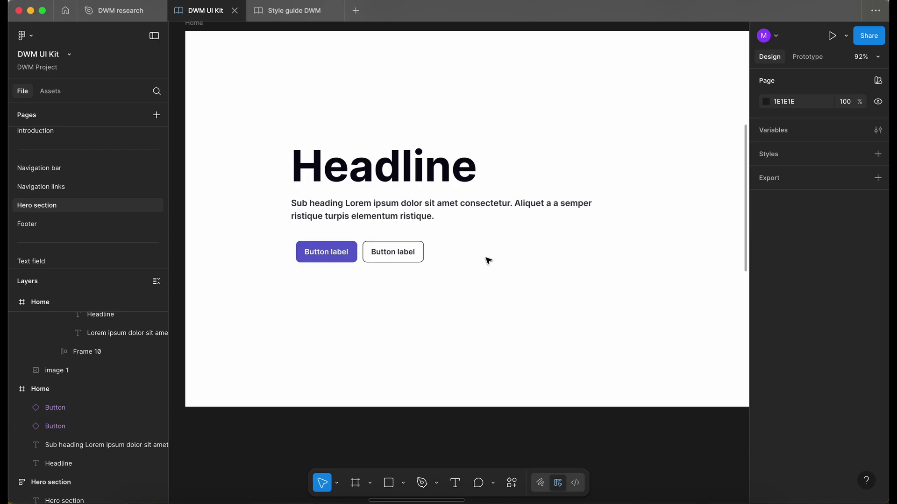
{"action": "scroll", "coordinate": [292, 267], "scroll_direction": "down", "scroll_amount": 1}
{"action": "scroll", "coordinate": [290, 265], "scroll_direction": "down", "scroll_amount": 3}
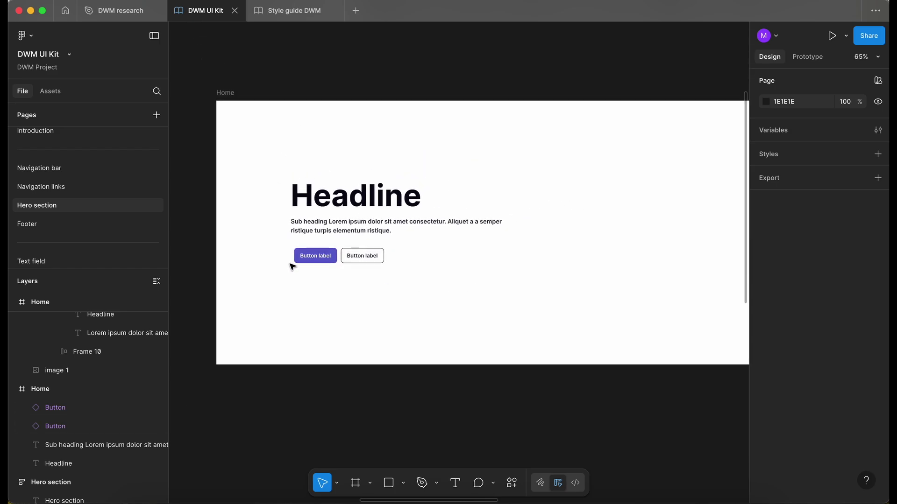
{"action": "scroll", "coordinate": [291, 265], "scroll_direction": "up", "scroll_amount": 3}
{"action": "scroll", "coordinate": [342, 309], "scroll_direction": "down", "scroll_amount": 2}
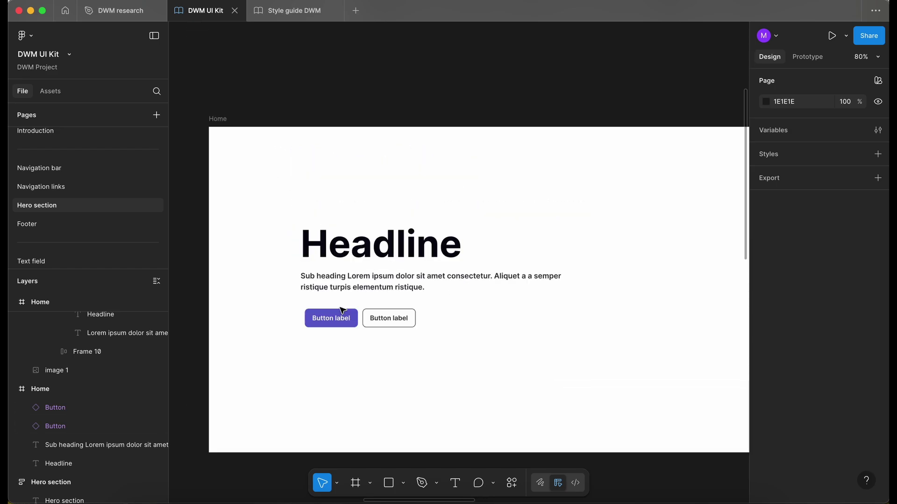
Wrap the Headline text in an auto layout frame and name the frame "Heading"
{"action": "scroll", "coordinate": [343, 275], "scroll_direction": "up", "scroll_amount": 3}
{"action": "left_click", "coordinate": [343, 247]}
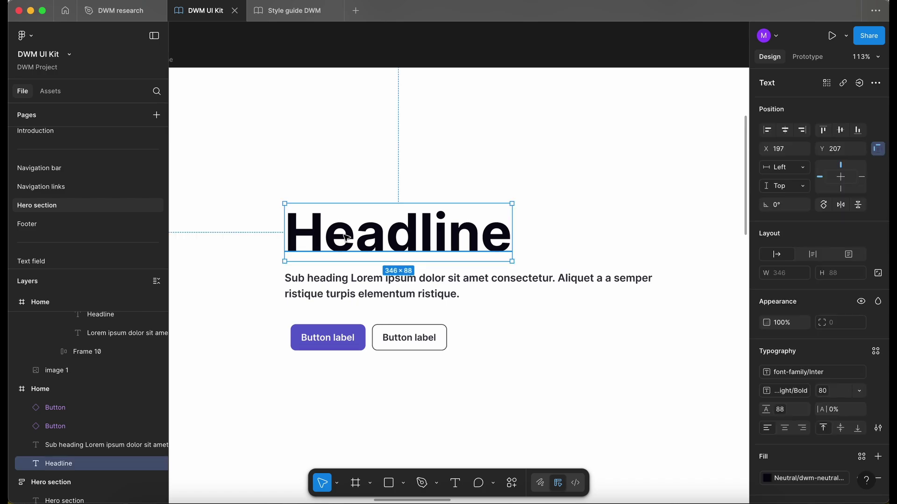
{"action": "key", "text": "shift+a"}
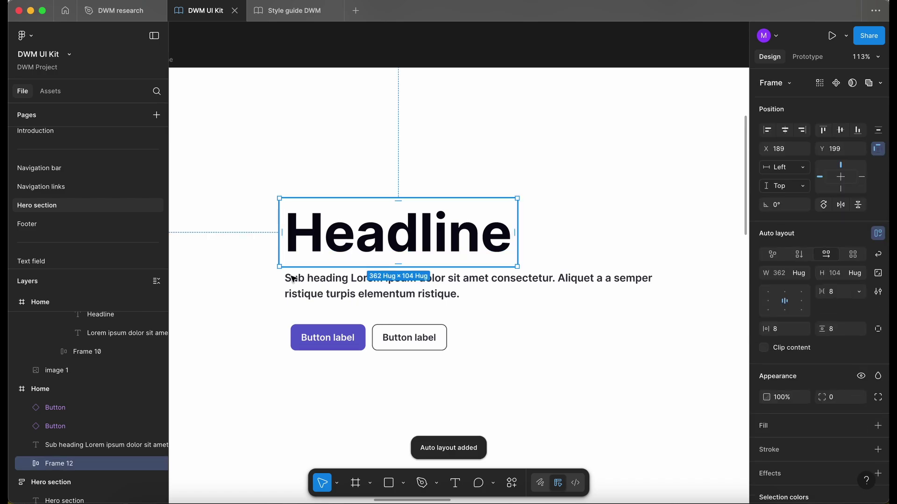
{"action": "double_click", "coordinate": [68, 463]}
{"action": "type", "text": "Heading"}
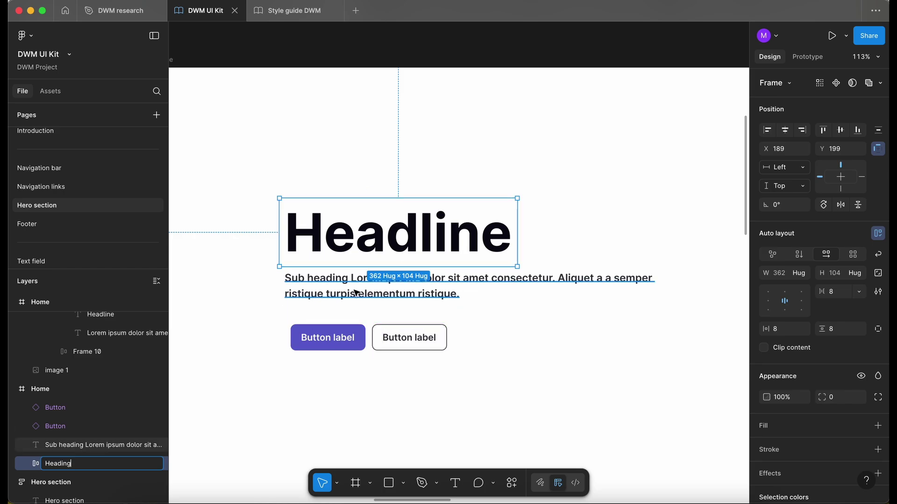
Wrap the sub heading text in an auto layout frame, name it "SubHeading" and collapse its layer
{"action": "left_click", "coordinate": [71, 446]}
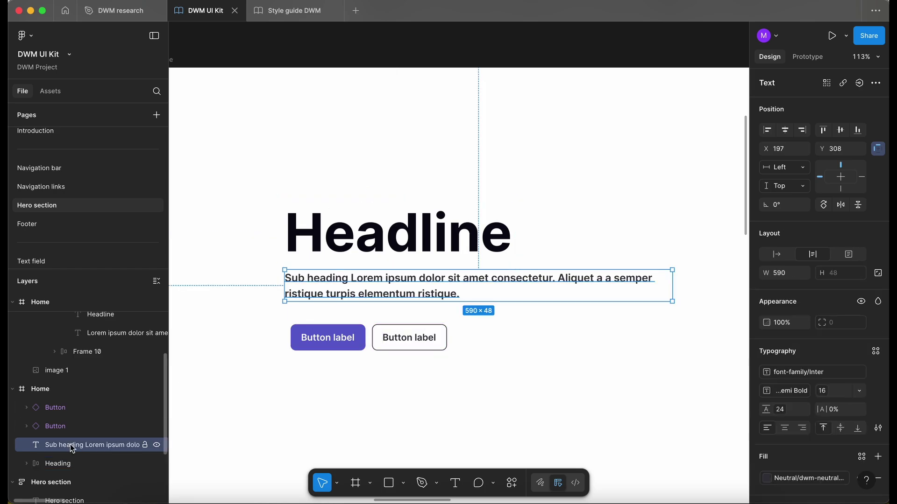
{"action": "key", "text": "shift+a"}
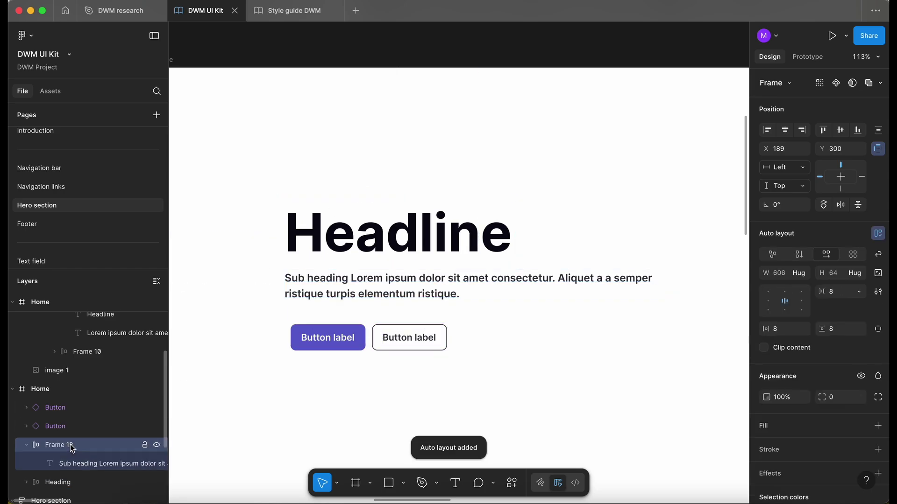
{"action": "double_click", "coordinate": [71, 446]}
{"action": "type", "text": "SubHeading"}
{"action": "key", "text": "Return"}
{"action": "left_click", "coordinate": [26, 445]}
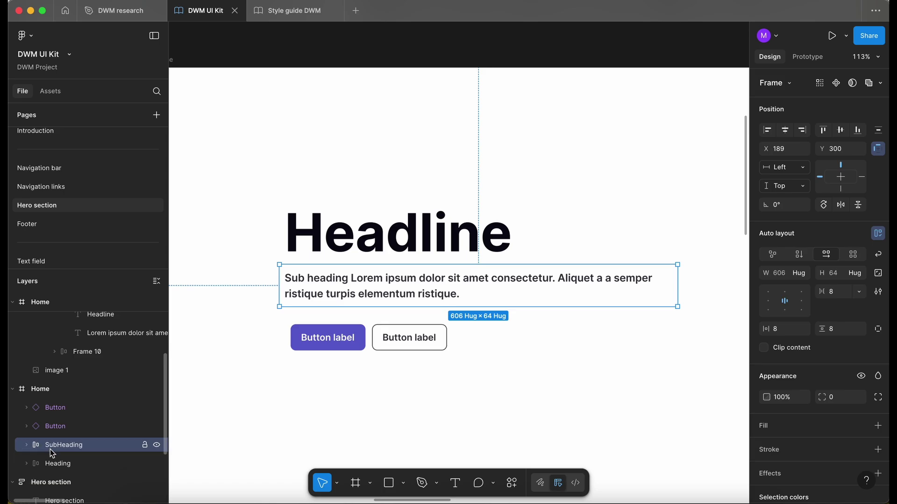
Wrap the two buttons in an auto layout frame and name the frame "Actions"
{"action": "left_click", "coordinate": [78, 464]}
{"action": "left_click", "coordinate": [58, 426]}
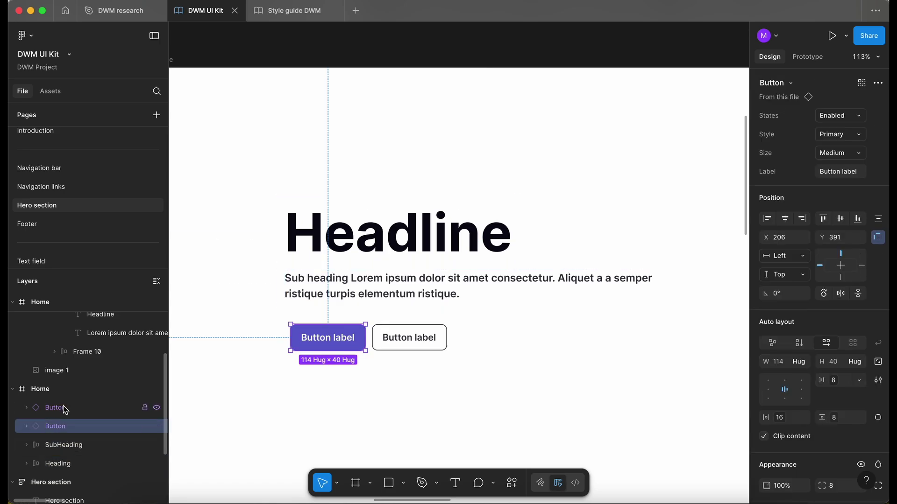
{"action": "left_click", "coordinate": [63, 407], "text": "shift"}
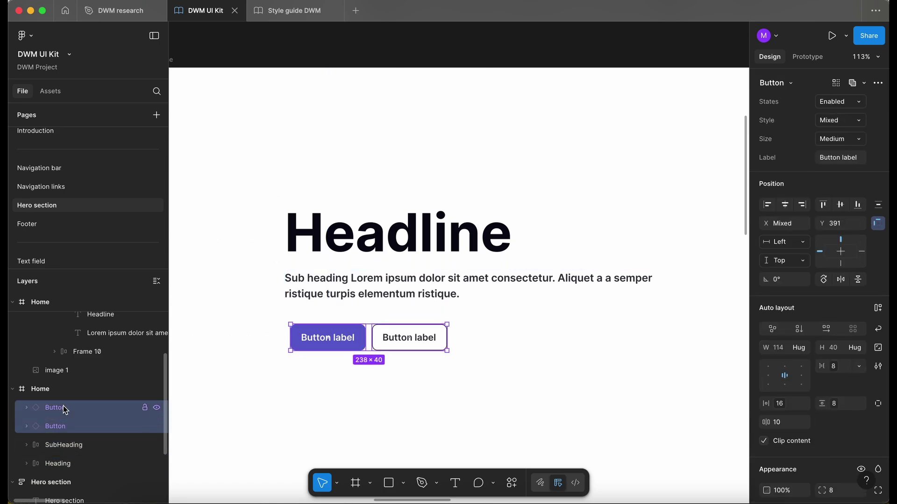
{"action": "key", "text": "shift+a"}
{"action": "double_click", "coordinate": [64, 408]}
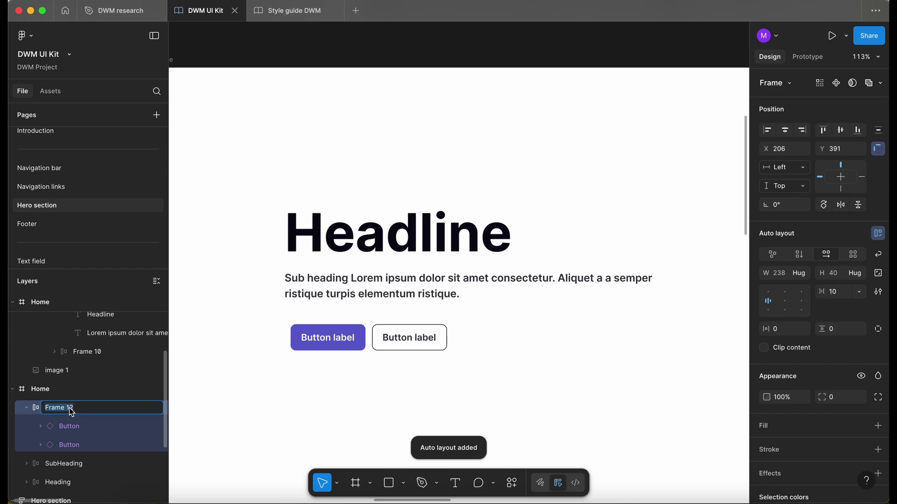
{"action": "type", "text": "Actions"}
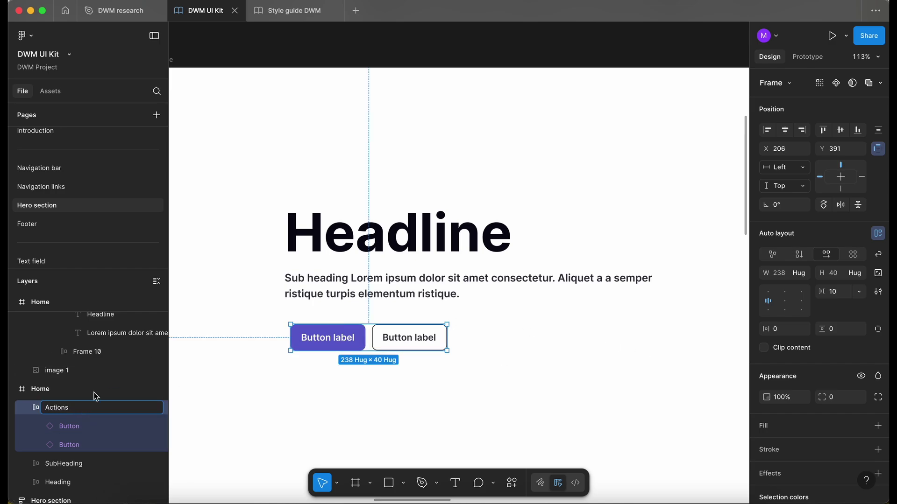
Set the Heading frame's horizontal and vertical padding to 0
{"action": "left_click", "coordinate": [379, 225]}
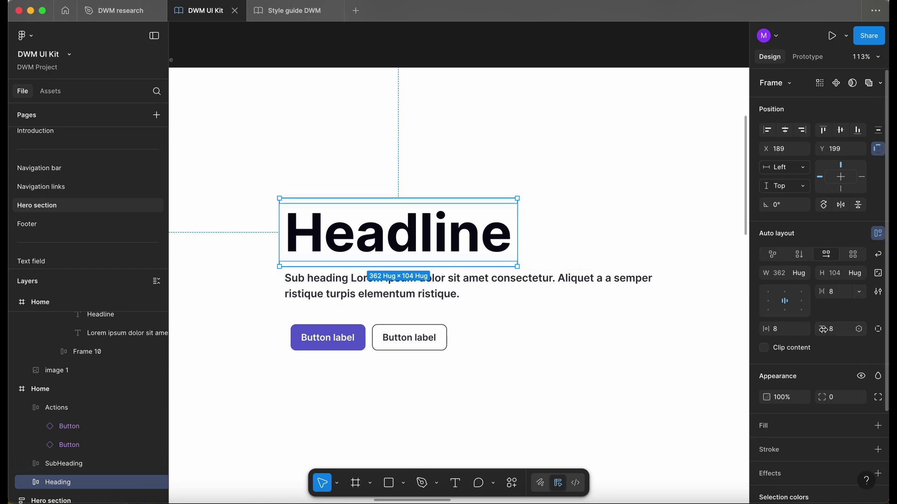
{"action": "left_click", "coordinate": [805, 331]}
{"action": "left_click", "coordinate": [719, 350]}
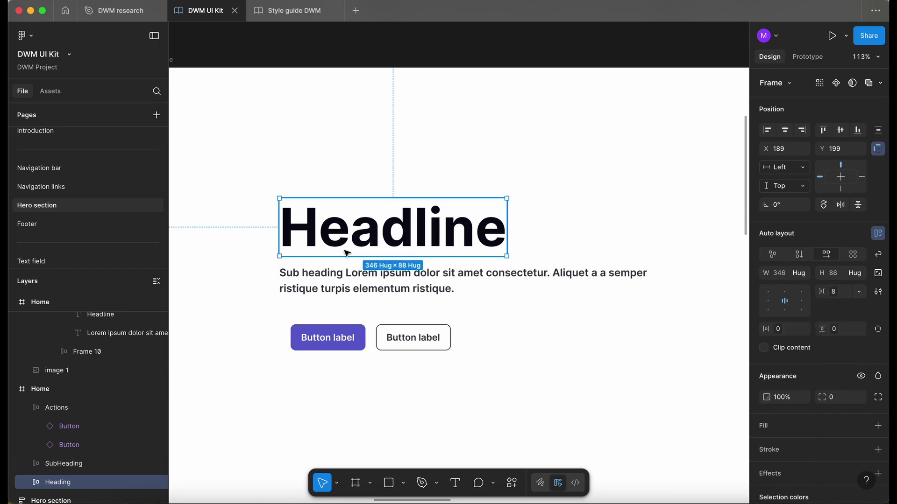
Wrap Heading, SubHeading and Actions in an auto layout frame named "Content" with a 24px gap
{"action": "left_click", "coordinate": [26, 408]}
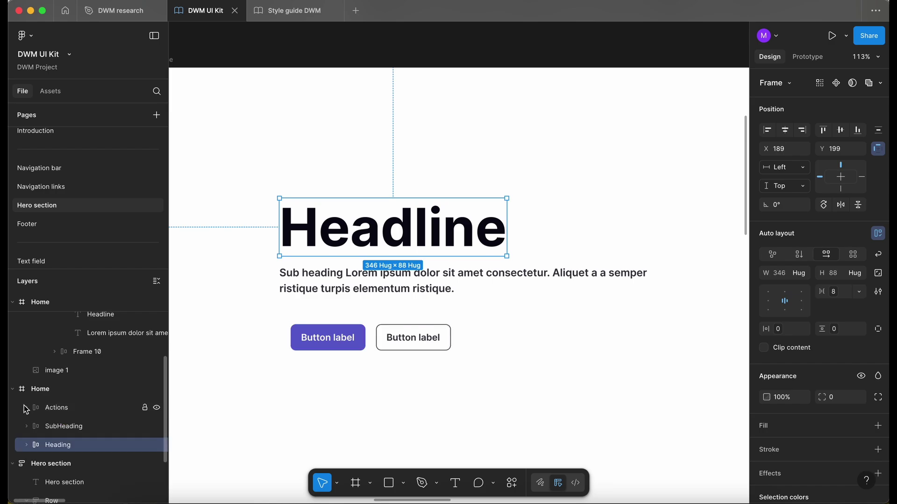
{"action": "left_click", "coordinate": [64, 413], "text": "shift"}
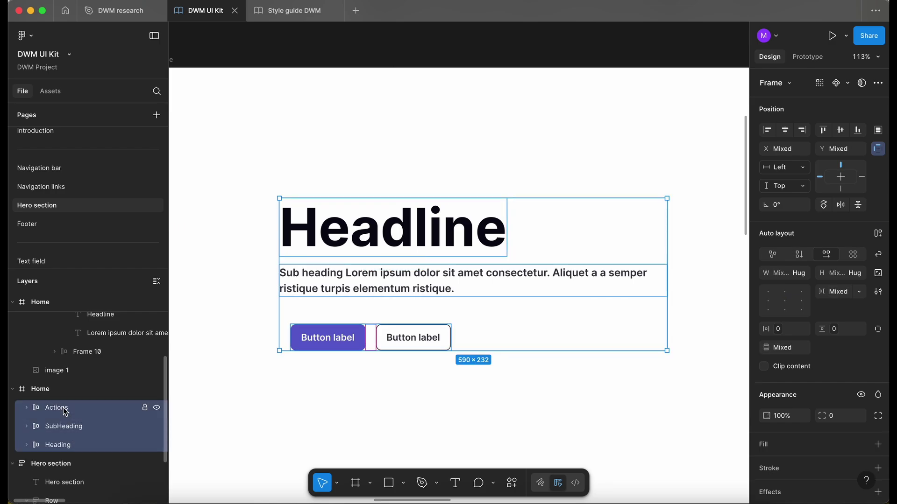
{"action": "key", "text": "shift+a"}
{"action": "double_click", "coordinate": [68, 410]}
{"action": "type", "text": "Content"}
{"action": "key", "text": "Return"}
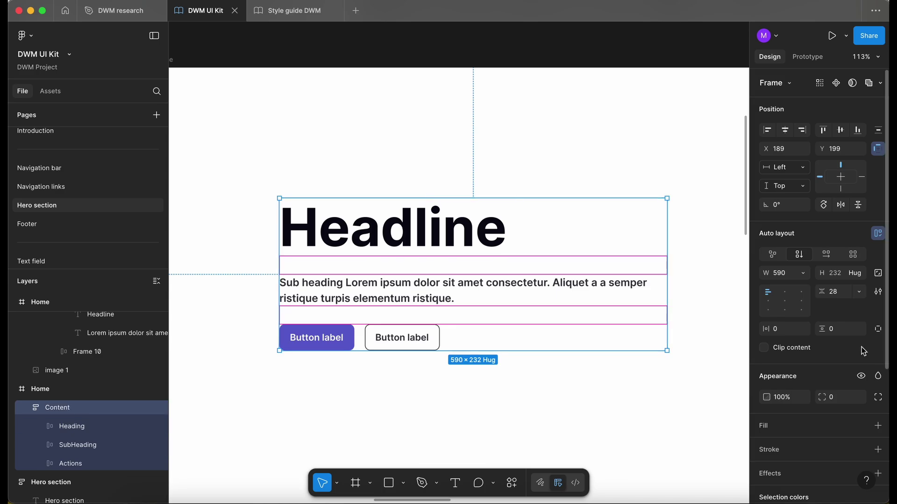
{"action": "left_click", "coordinate": [860, 329]}
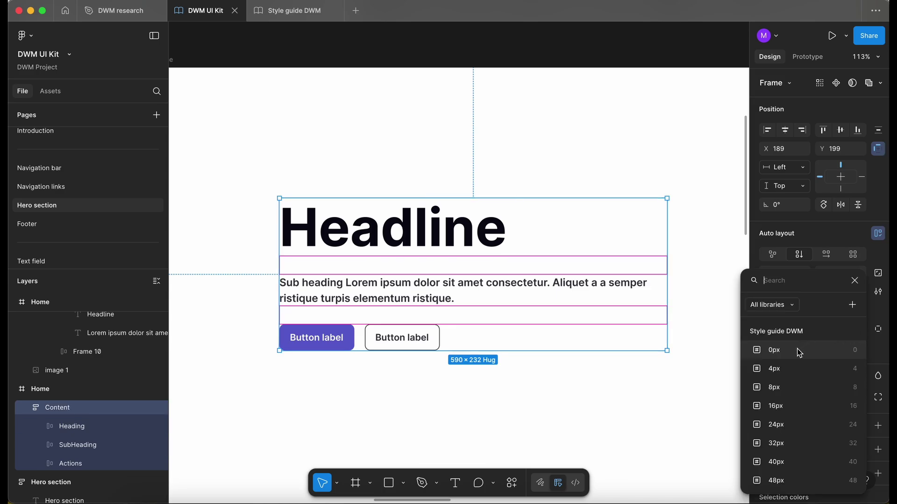
Nest the SubHeading frame inside Heading below the Headline text and set Heading to a left-aligned vertical layout
{"action": "left_click", "coordinate": [72, 464]}
{"action": "left_click_drag", "start_coordinate": [69, 464], "coordinate": [86, 455]}
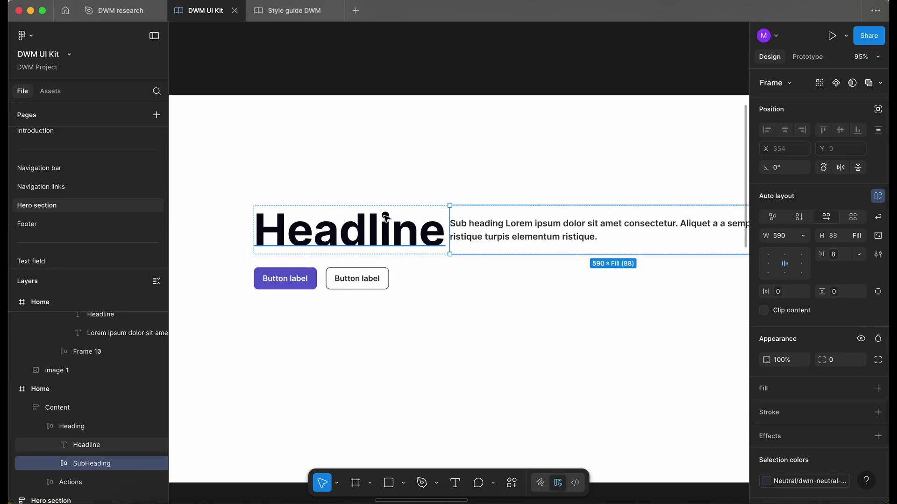
{"action": "left_click", "coordinate": [69, 425]}
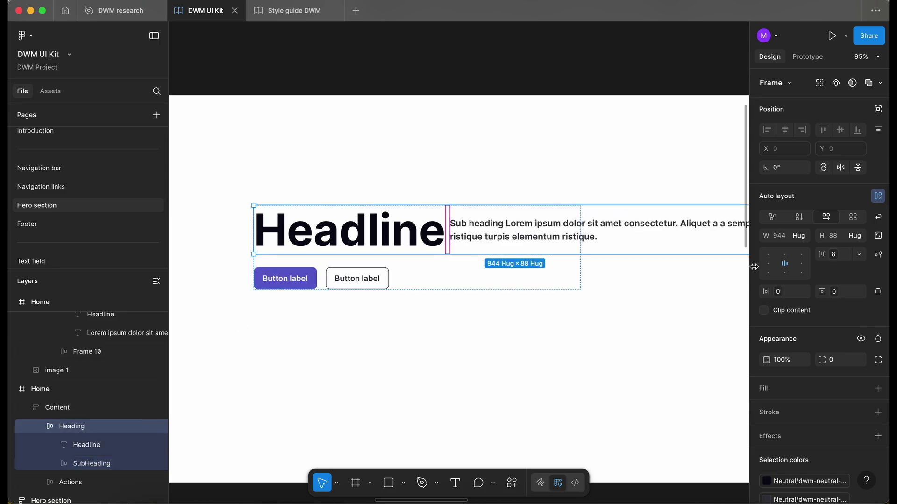
{"action": "left_click", "coordinate": [799, 217]}
{"action": "left_click", "coordinate": [767, 265]}
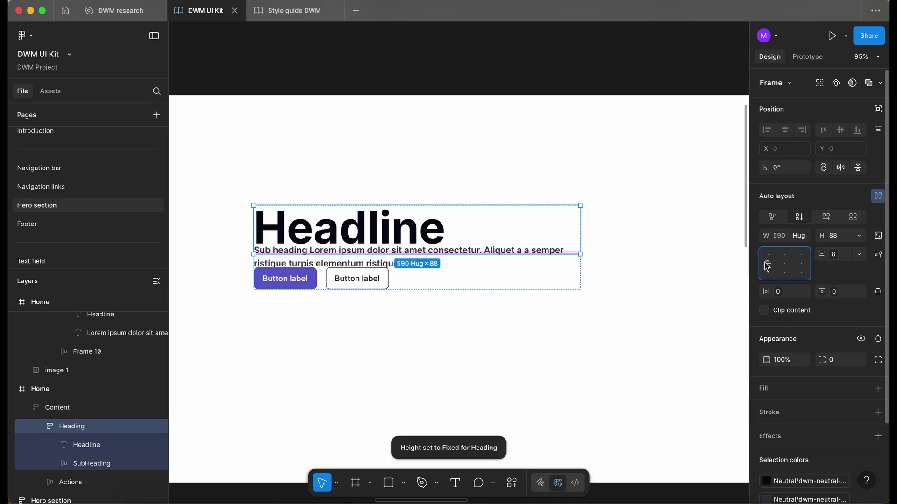
Set the heights of the Heading and SubHeading frames to hug their contents
{"action": "left_click", "coordinate": [859, 236]}
{"action": "left_click", "coordinate": [820, 250]}
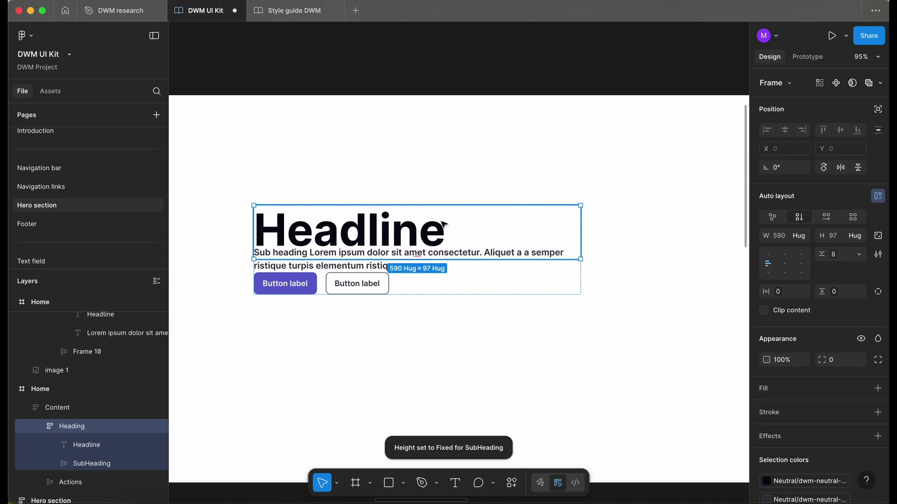
{"action": "left_click", "coordinate": [858, 235]}
{"action": "left_click", "coordinate": [836, 250]}
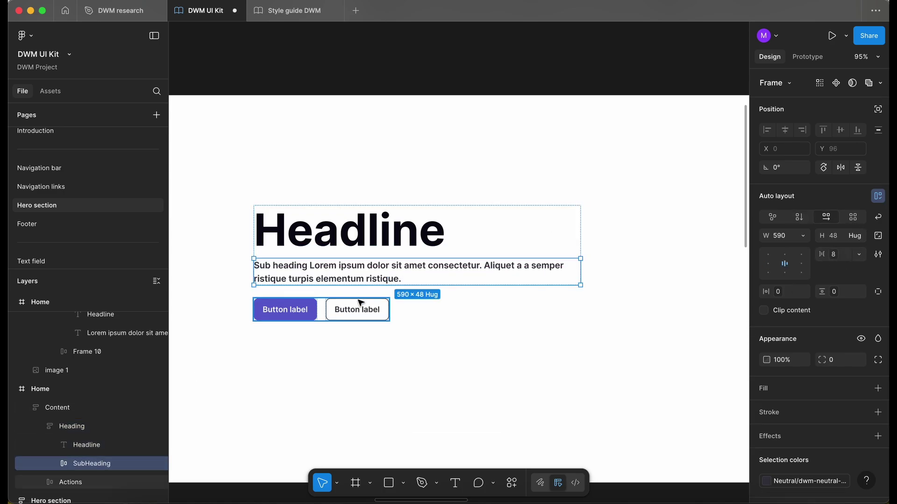
Set the Headline text to font size 96 with a line height of 104
{"action": "scroll", "coordinate": [360, 303], "scroll_direction": "down", "scroll_amount": 2}
{"action": "scroll", "coordinate": [461, 235], "scroll_direction": "up", "scroll_amount": 1}
{"action": "left_click", "coordinate": [385, 226]}
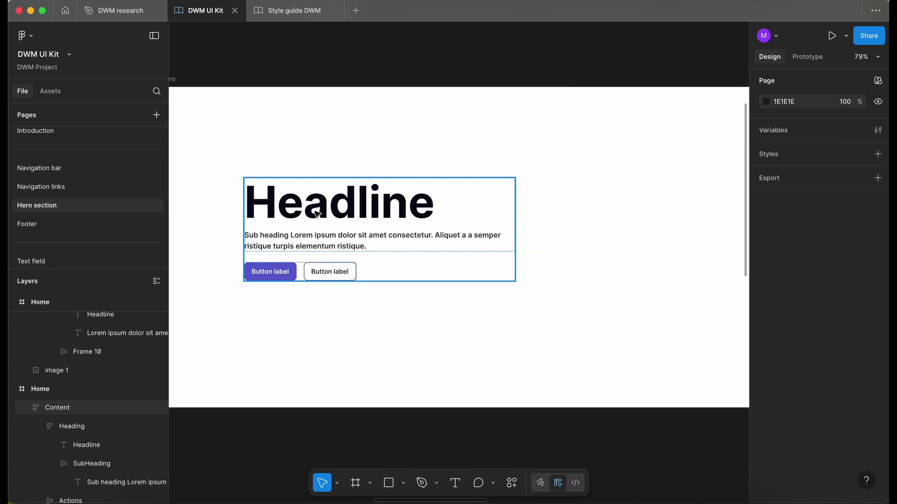
{"action": "left_click", "coordinate": [323, 214]}
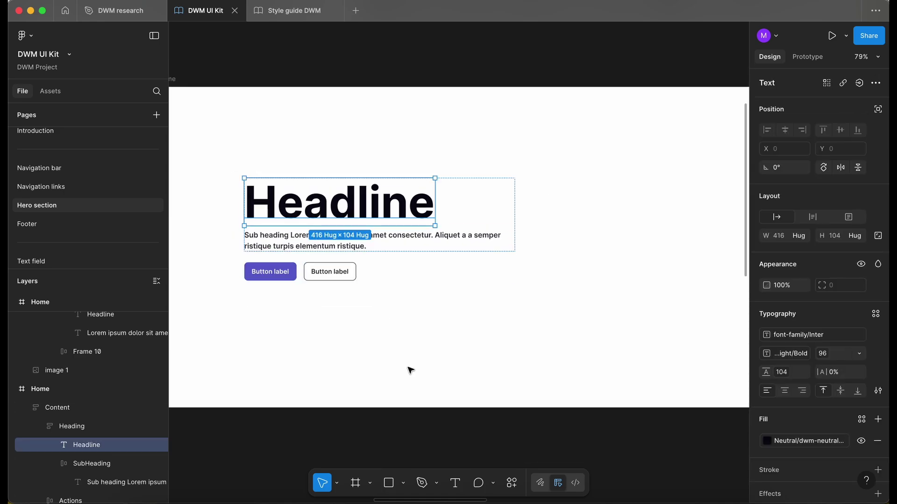
{"action": "left_click", "coordinate": [425, 396]}
Position the Content frame at X 128 and Y 238, vertically centred in the Home frame
{"action": "scroll", "coordinate": [425, 396], "scroll_direction": "down", "scroll_amount": 3}
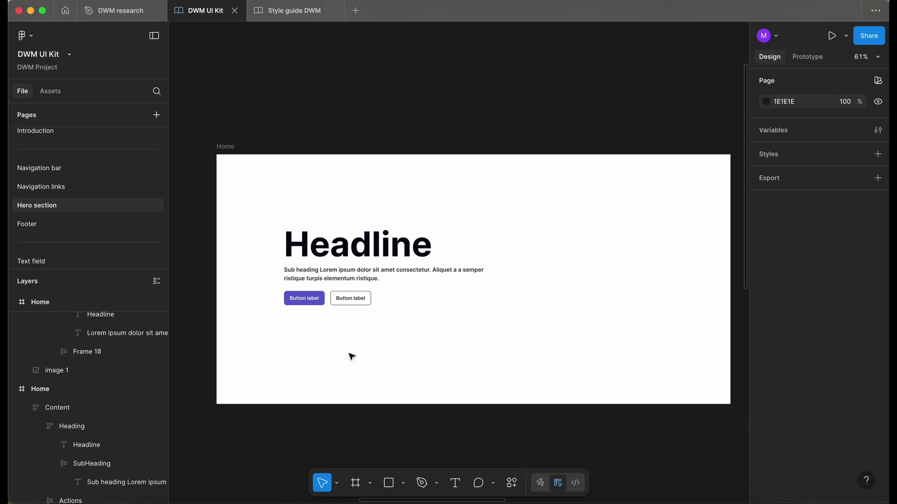
{"action": "scroll", "coordinate": [332, 346], "scroll_direction": "up", "scroll_amount": 5}
{"action": "scroll", "coordinate": [335, 332], "scroll_direction": "down", "scroll_amount": 4}
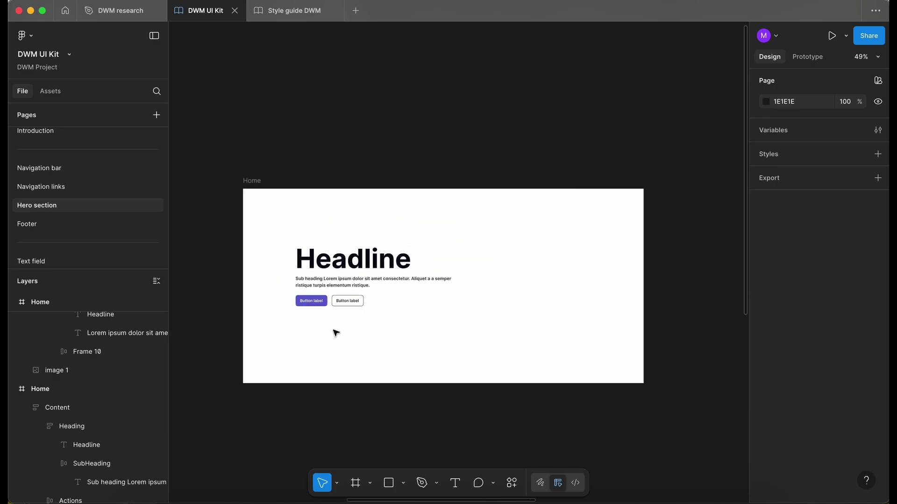
{"action": "mouse_move", "coordinate": [336, 268]}
{"action": "left_mouse_down"}
{"action": "mouse_move", "coordinate": [344, 283]}
{"action": "mouse_move", "coordinate": [329, 283]}
{"action": "left_mouse_up"}
{"action": "key", "text": "alt"}
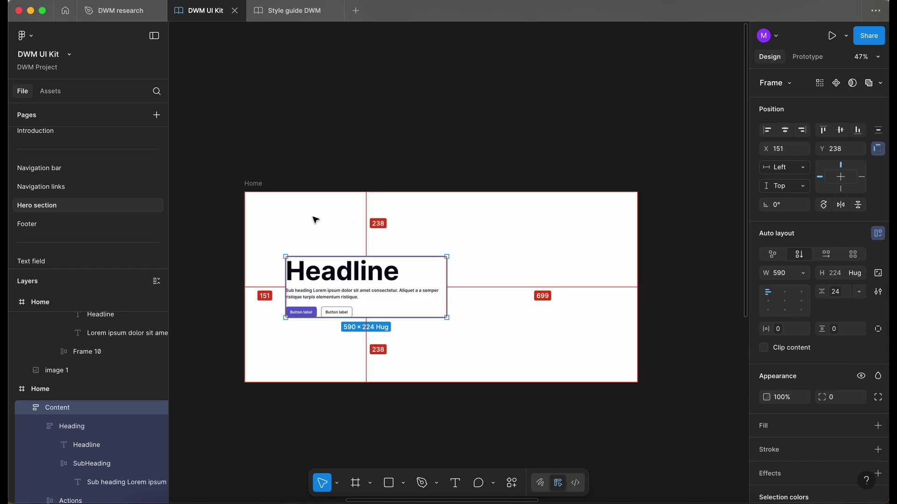
{"action": "key", "text": "Left"}
{"action": "key", "text": "shift+Left"}
{"action": "key", "text": "shift+Left"}
{"action": "key", "text": "Left"}
{"action": "key", "text": "Left"}
{"action": "key", "text": "alt"}
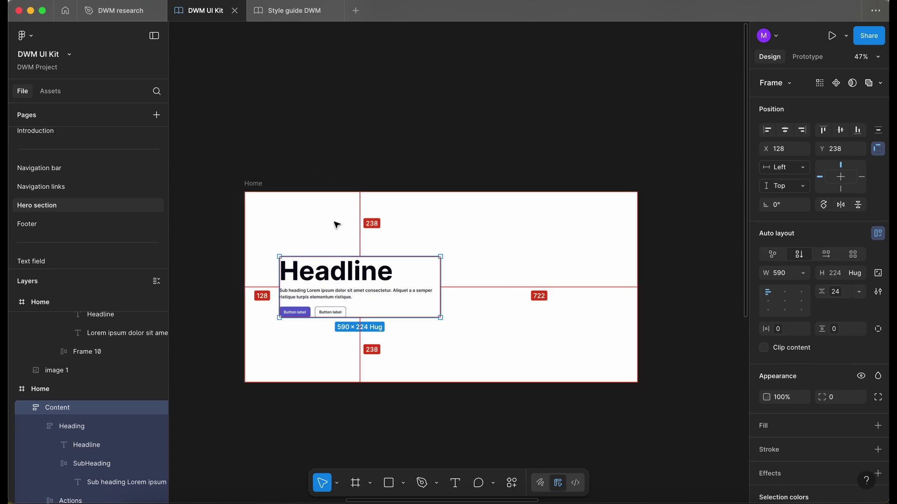
Paste the copied dark rainbow-textured image onto the canvas below the Home frame
{"action": "left_click", "coordinate": [343, 111]}
{"action": "scroll", "coordinate": [342, 110], "scroll_direction": "down", "scroll_amount": 4}
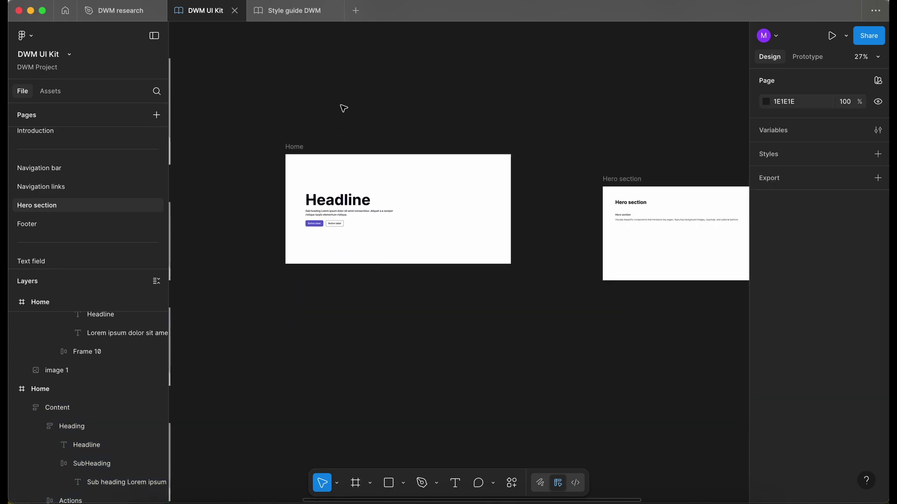
{"action": "scroll", "coordinate": [351, 305], "scroll_direction": "up", "scroll_amount": 2}
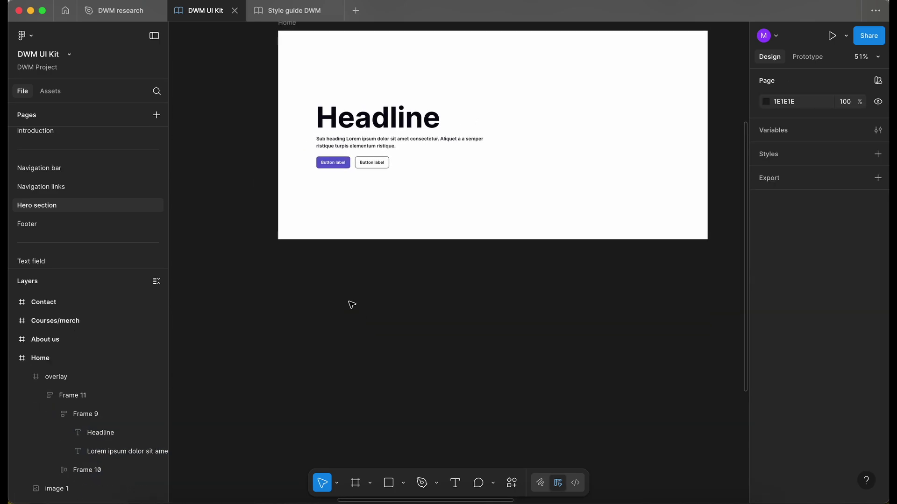
{"action": "scroll", "coordinate": [352, 305], "scroll_direction": "up", "scroll_amount": 1}
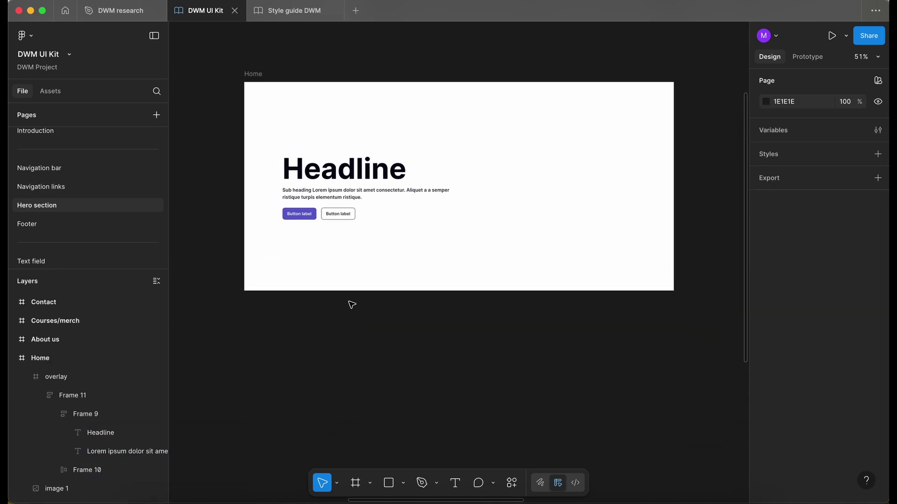
{"action": "scroll", "coordinate": [312, 352], "scroll_direction": "down", "scroll_amount": 1}
{"action": "scroll", "coordinate": [312, 351], "scroll_direction": "left", "scroll_amount": 1}
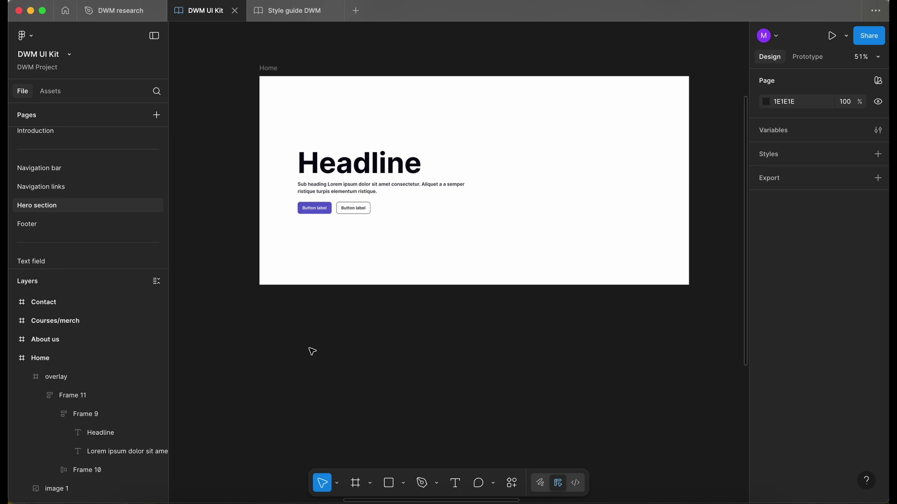
{"action": "key", "text": "super+v"}
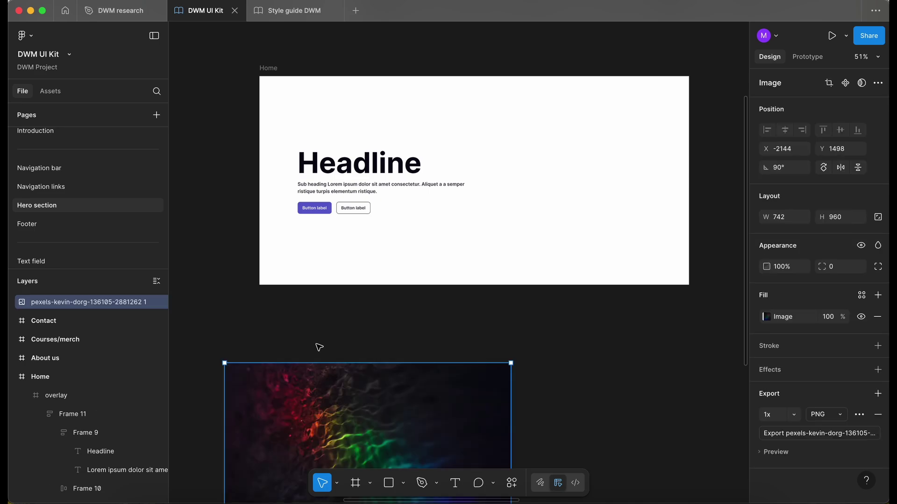
Place the pasted image in the Home frame behind Content and enlarge it to 1127 × 1458 to cover the frame
{"action": "left_click_drag", "start_coordinate": [386, 400], "coordinate": [425, 115]}
{"action": "left_click_drag", "start_coordinate": [546, 297], "coordinate": [695, 344]}
{"action": "left_click_drag", "start_coordinate": [573, 316], "coordinate": [571, 254]}
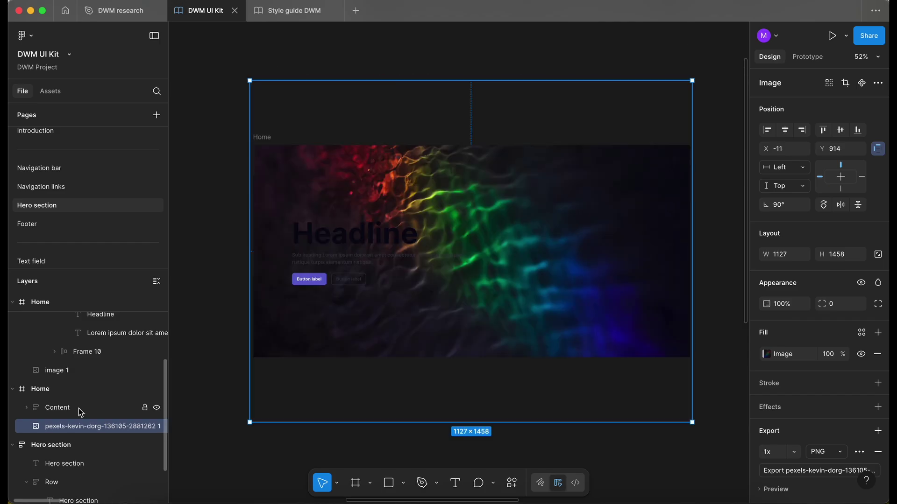
{"action": "scroll", "coordinate": [260, 421], "scroll_direction": "down", "scroll_amount": 1}
{"action": "scroll", "coordinate": [260, 421], "scroll_direction": "right", "scroll_amount": 1}
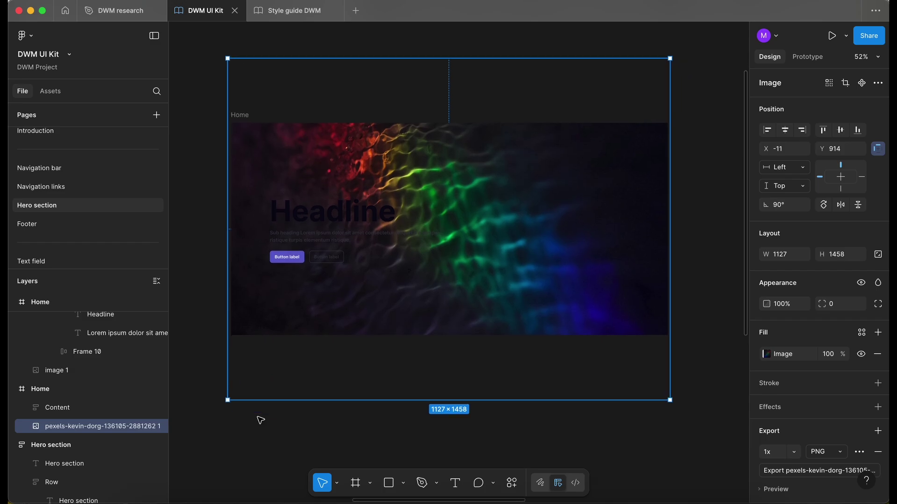
{"action": "left_click", "coordinate": [319, 455]}
Draw a frame about 529 × 290 over the content inside the Home frame
{"action": "scroll", "coordinate": [327, 227], "scroll_direction": "up", "scroll_amount": 2}
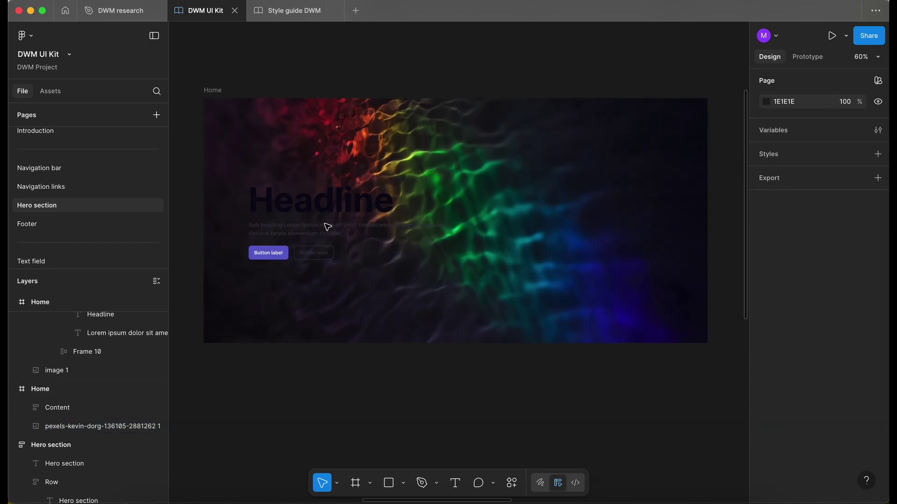
{"action": "scroll", "coordinate": [327, 226], "scroll_direction": "up", "scroll_amount": 2}
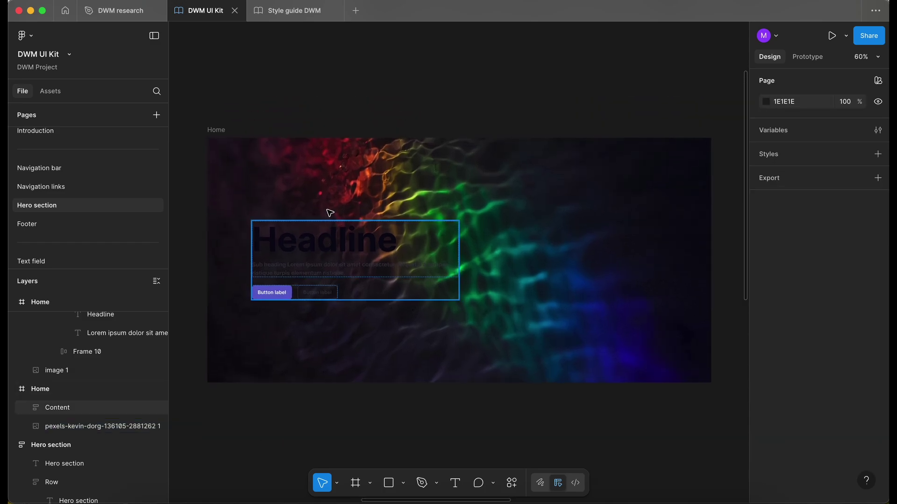
{"action": "left_click", "coordinate": [331, 166]}
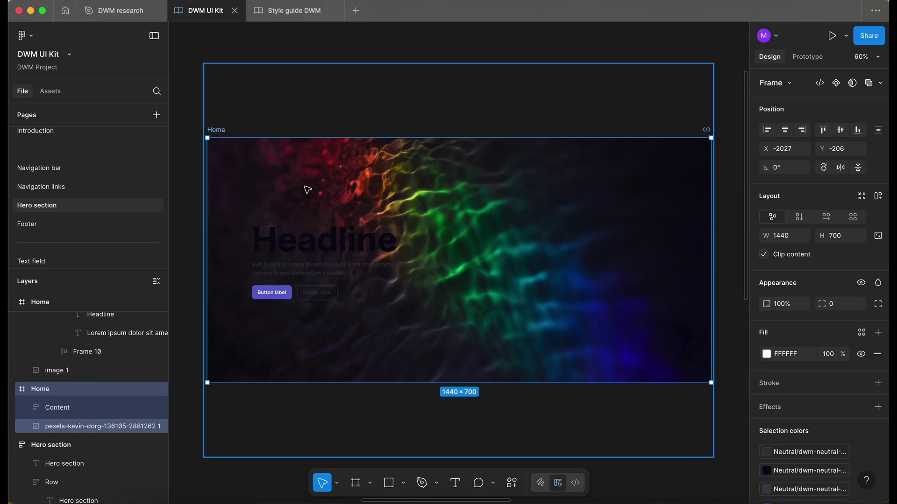
{"action": "left_click", "coordinate": [196, 195]}
{"action": "key", "text": "f"}
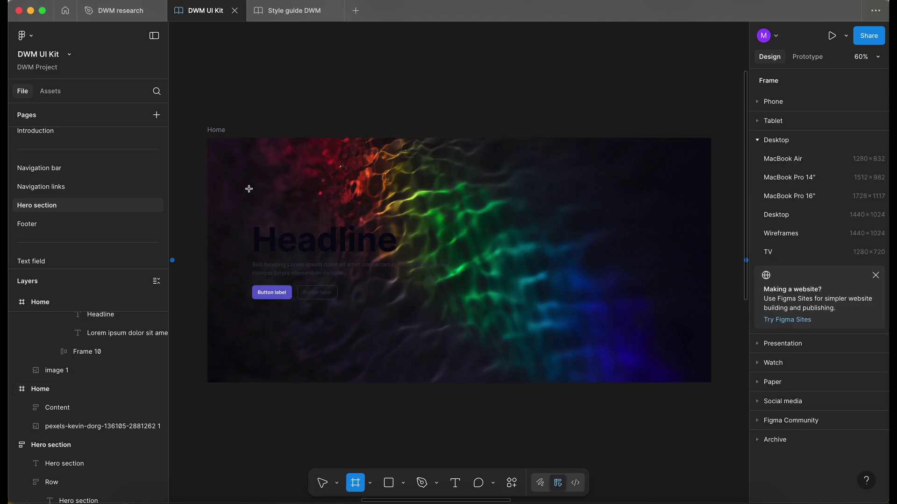
{"action": "left_click_drag", "start_coordinate": [224, 167], "coordinate": [474, 344]}
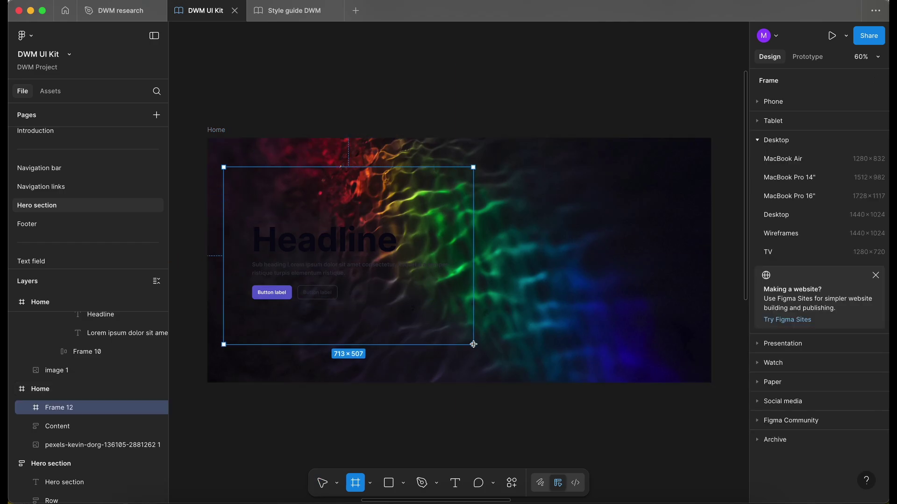
Name the new frame "Overlay" and move the Content layer above it in Home
{"action": "double_click", "coordinate": [65, 411]}
{"action": "type", "text": "Overlay"}
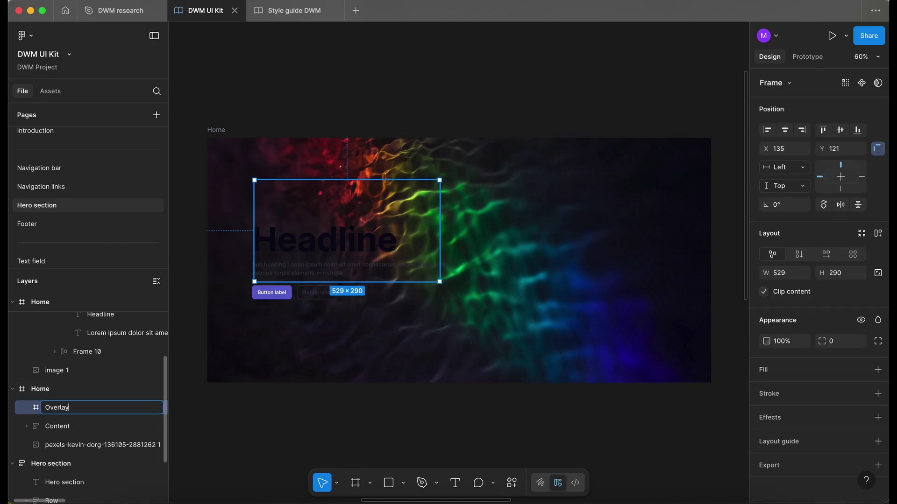
{"action": "left_click", "coordinate": [68, 428]}
{"action": "left_click_drag", "start_coordinate": [68, 427], "coordinate": [74, 402]}
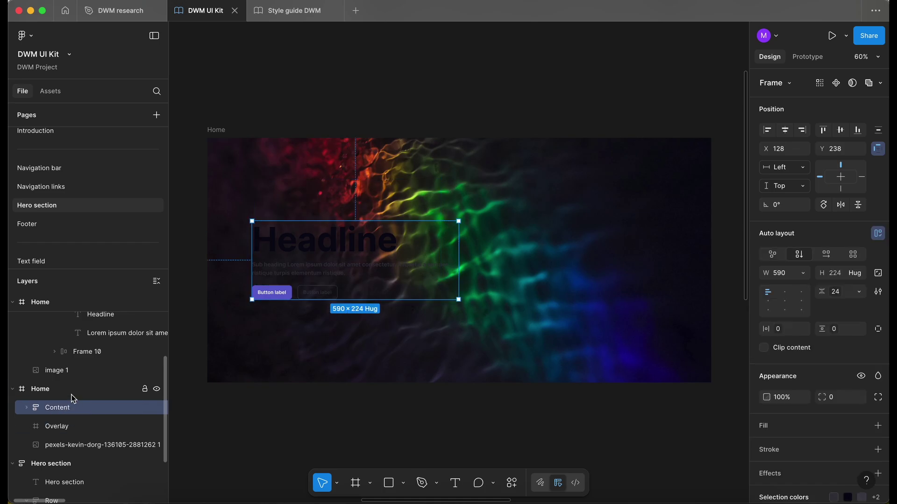
Move the Overlay frame to the Home frame's origin (0, 0) and resize it to 1440 × 700 to cover the frame
{"action": "left_click", "coordinate": [66, 428]}
{"action": "left_click_drag", "start_coordinate": [244, 175], "coordinate": [219, 159]}
{"action": "left_click_drag", "start_coordinate": [393, 240], "coordinate": [709, 382]}
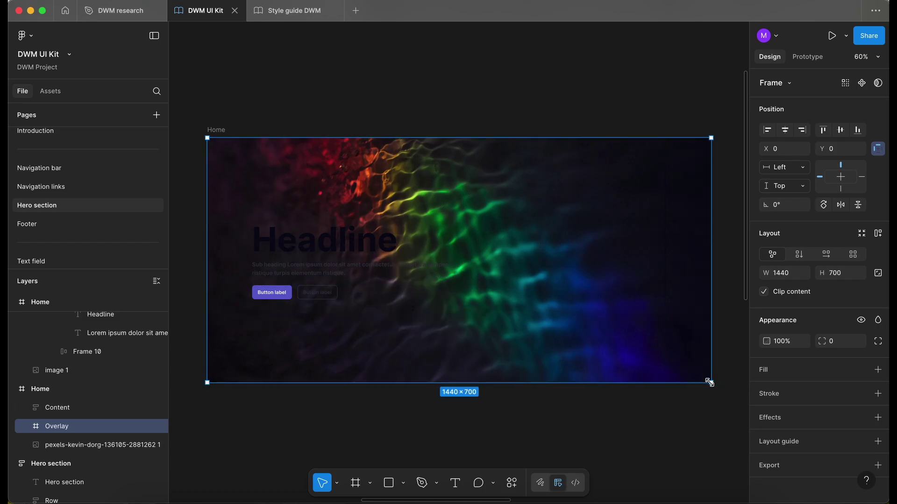
Fill the Overlay frame with the library colour dwm-neutral-900 and set its opacity to 10%
{"action": "left_click", "coordinate": [862, 369]}
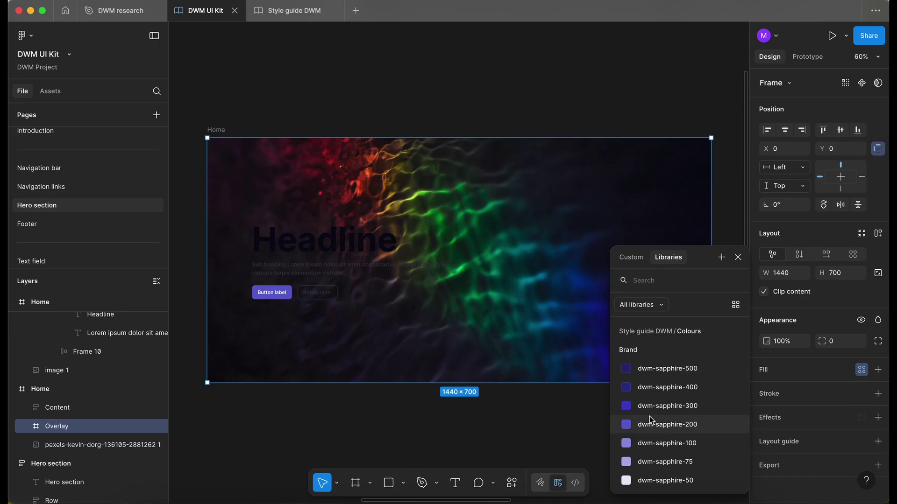
{"action": "type", "text": "m"}
{"action": "key", "text": "BackSpace"}
{"action": "type", "text": "ne"}
{"action": "left_click", "coordinate": [674, 371]}
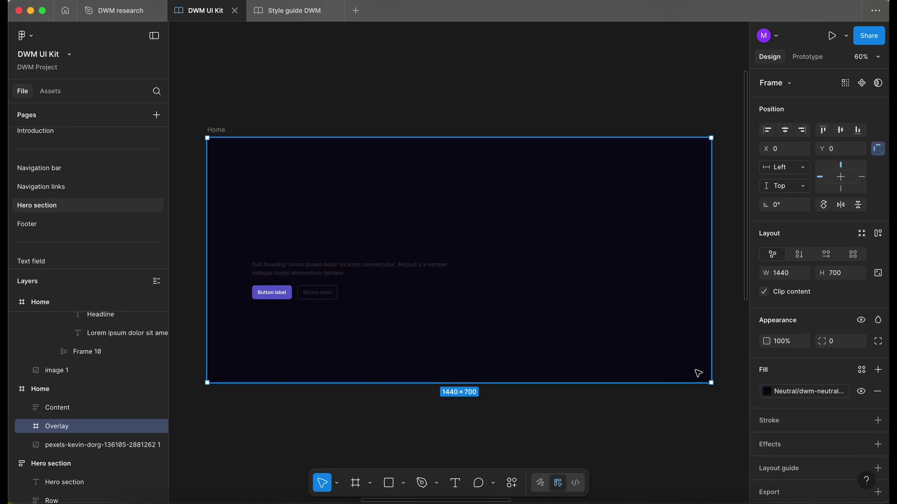
{"action": "left_click", "coordinate": [793, 346]}
{"action": "type", "text": "10"}
{"action": "key", "text": "Return"}
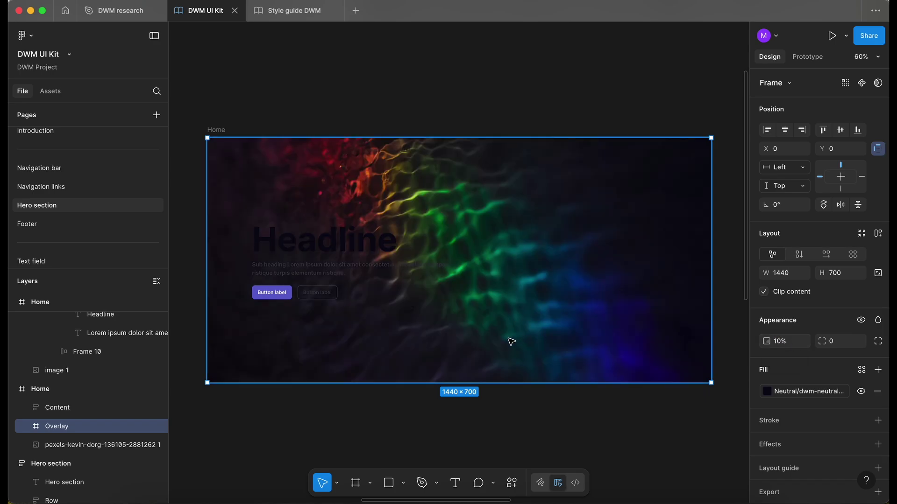
Change the text colour of the Headline and the sub heading to the library colour dwm-neutral-0
{"action": "scroll", "coordinate": [490, 331], "scroll_direction": "up", "scroll_amount": 2}
{"action": "scroll", "coordinate": [491, 332], "scroll_direction": "left", "scroll_amount": 3}
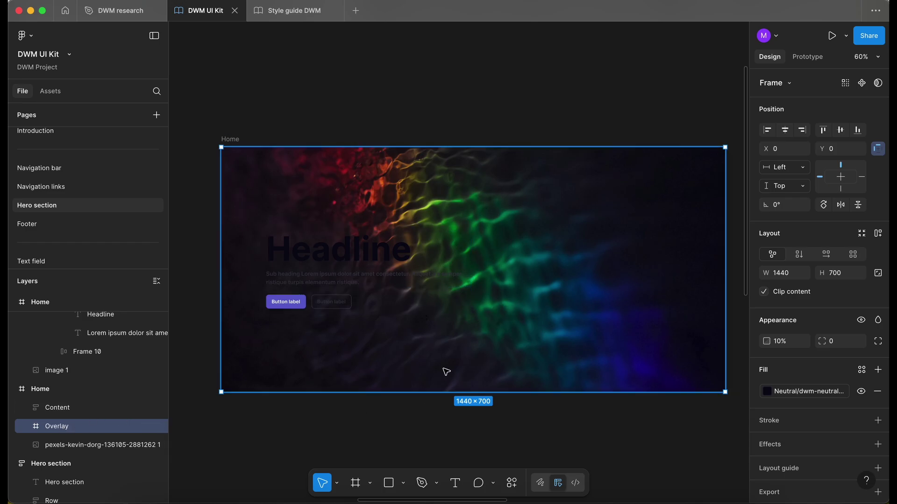
{"action": "scroll", "coordinate": [386, 283], "scroll_direction": "up", "scroll_amount": 4}
{"action": "left_click", "coordinate": [383, 248], "text": "super"}
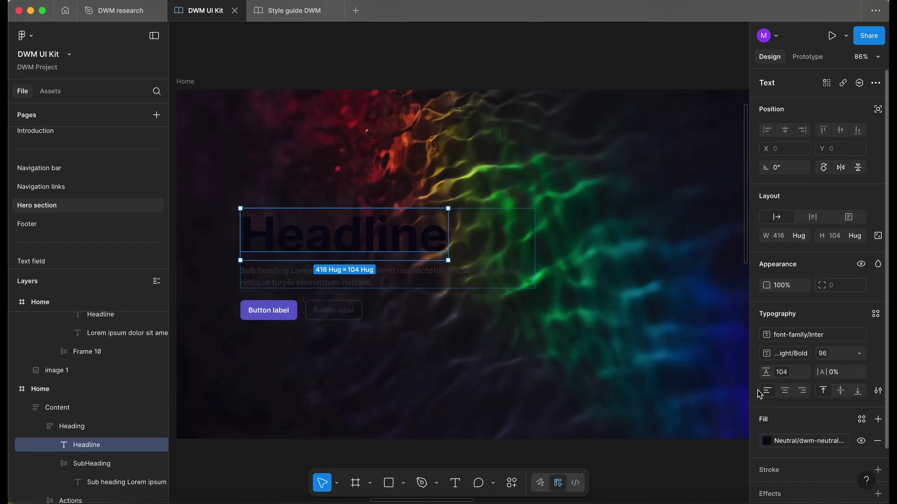
{"action": "left_click", "coordinate": [789, 439]}
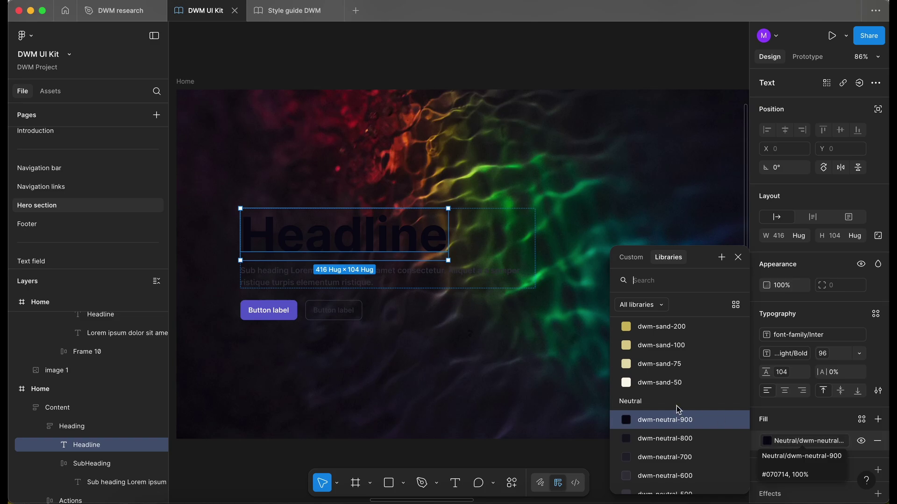
{"action": "scroll", "coordinate": [684, 410], "scroll_direction": "down", "scroll_amount": 10}
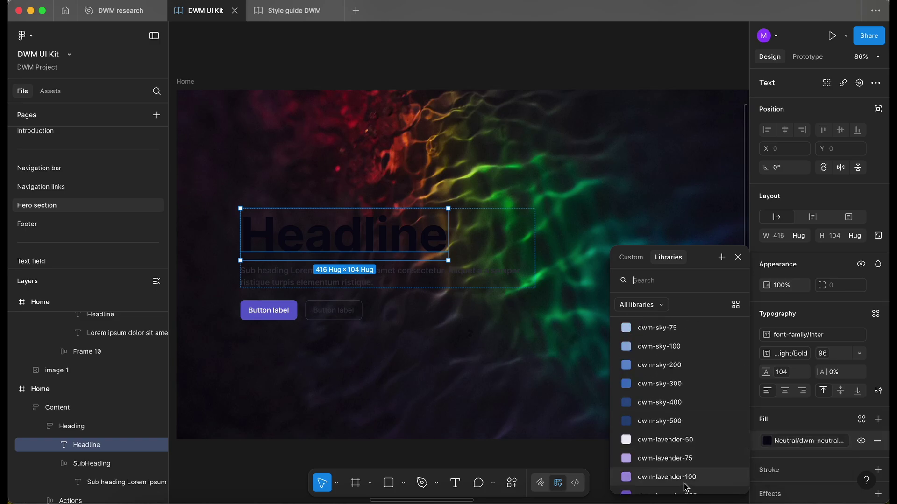
{"action": "type", "text": "neu"}
{"action": "scroll", "coordinate": [686, 485], "scroll_direction": "down", "scroll_amount": 5}
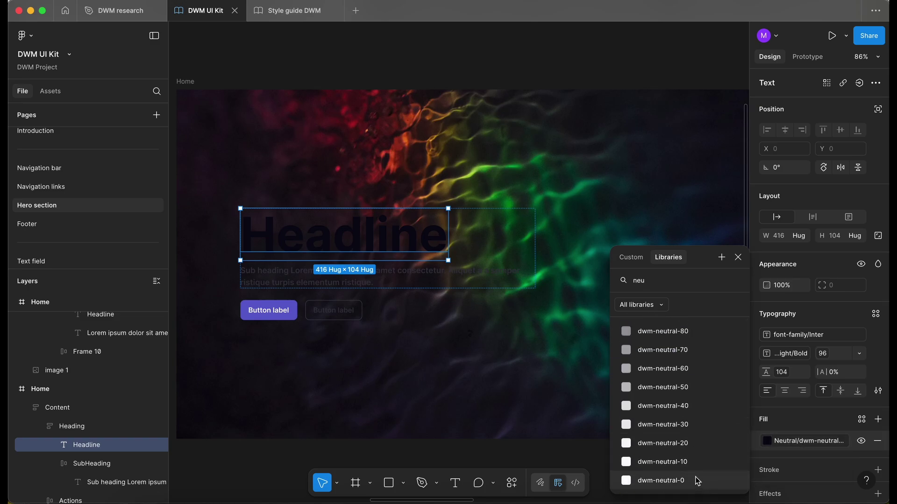
{"action": "left_click", "coordinate": [697, 481]}
{"action": "left_click", "coordinate": [290, 275]}
{"action": "left_click", "coordinate": [800, 442]}
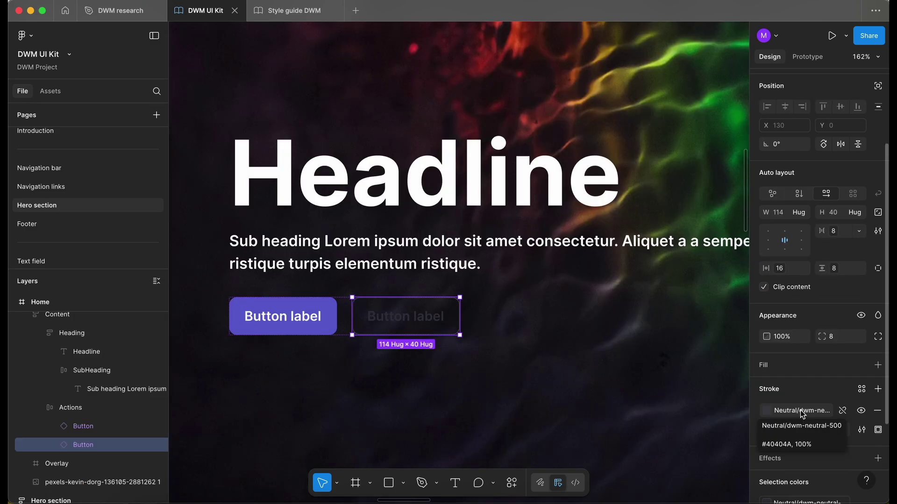
Set the stroke of the outlined second button to the library colour dwm-neutral-0
{"action": "left_click", "coordinate": [796, 410]}
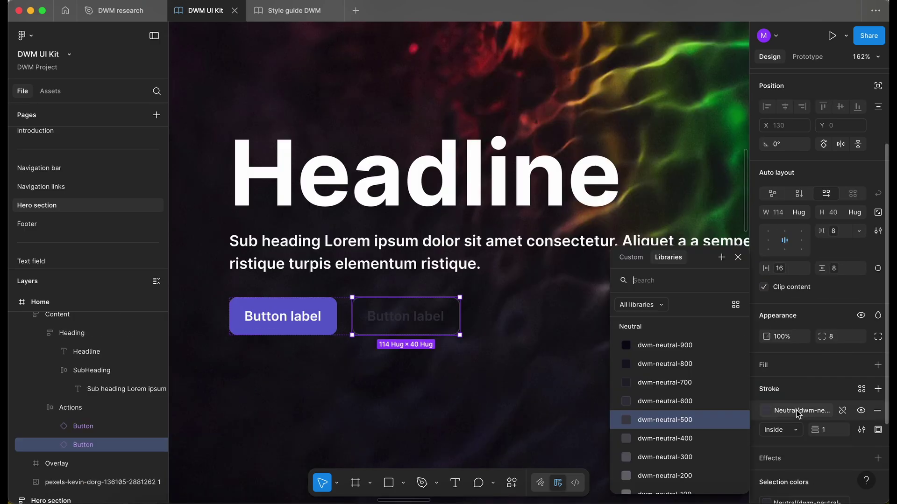
{"action": "type", "text": "0"}
{"action": "scroll", "coordinate": [701, 433], "scroll_direction": "down", "scroll_amount": 3}
{"action": "left_click", "coordinate": [680, 480]}
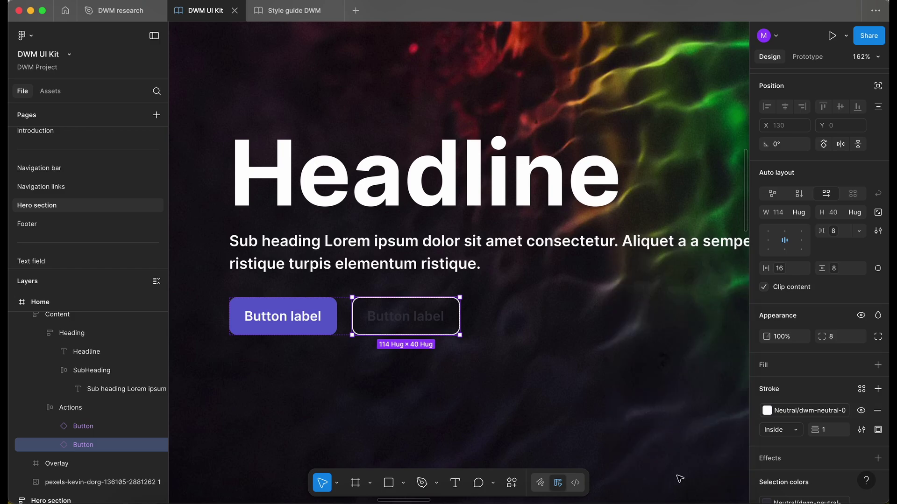
Recolour the label text of the outlined button with the white neutral library colour and deselect it
{"action": "double_click", "coordinate": [411, 318]}
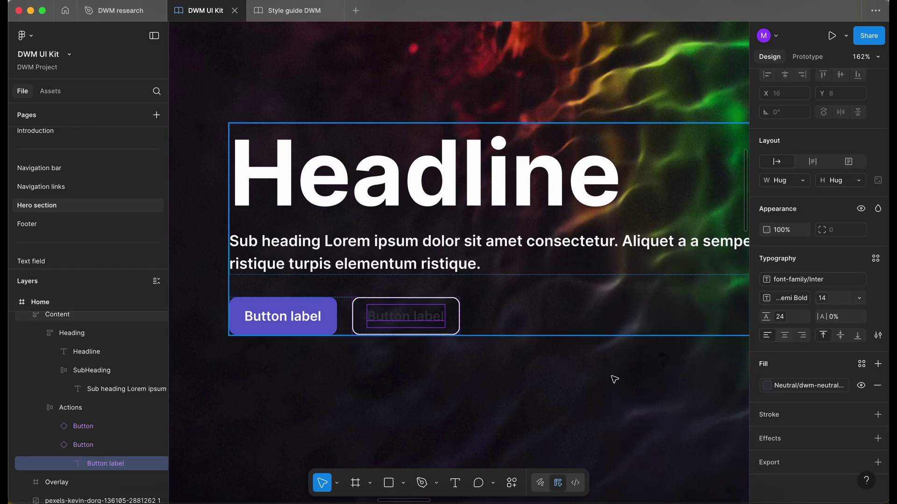
{"action": "left_click", "coordinate": [802, 388]}
{"action": "type", "text": "neu"}
{"action": "key", "text": "Escape"}
{"action": "key", "text": "Escape"}
{"action": "key", "text": "shift+1"}
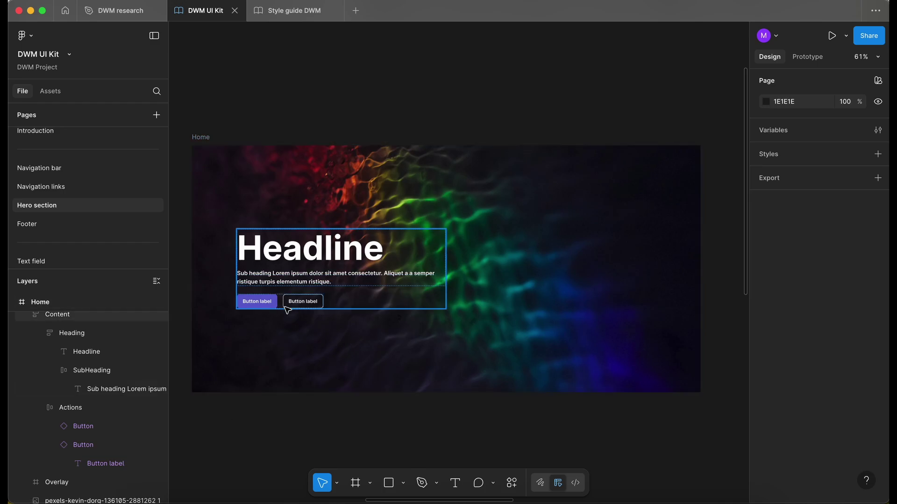
Adjust the Overlay's opacity in the Home frame, trying 25% and 40%
{"action": "scroll", "coordinate": [279, 318], "scroll_direction": "up", "scroll_amount": 2}
{"action": "scroll", "coordinate": [279, 318], "scroll_direction": "down", "scroll_amount": 2}
{"action": "left_click", "coordinate": [278, 318]}
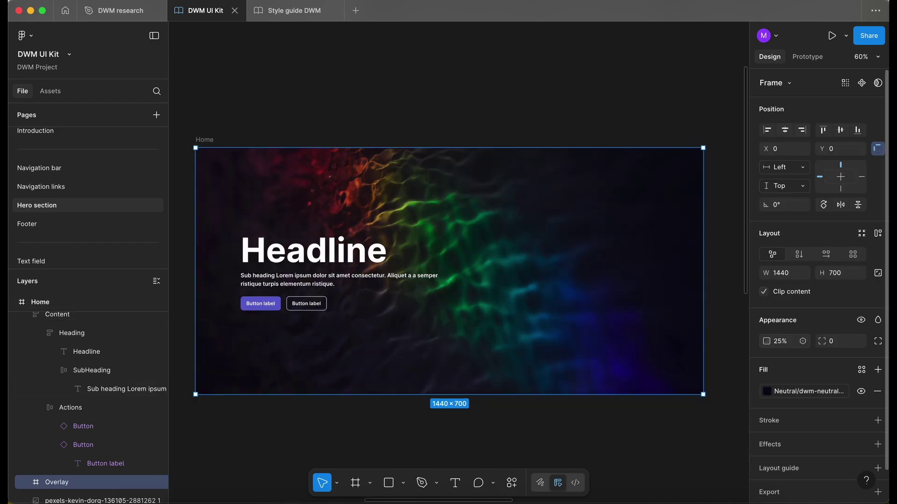
{"action": "key", "text": "4"}
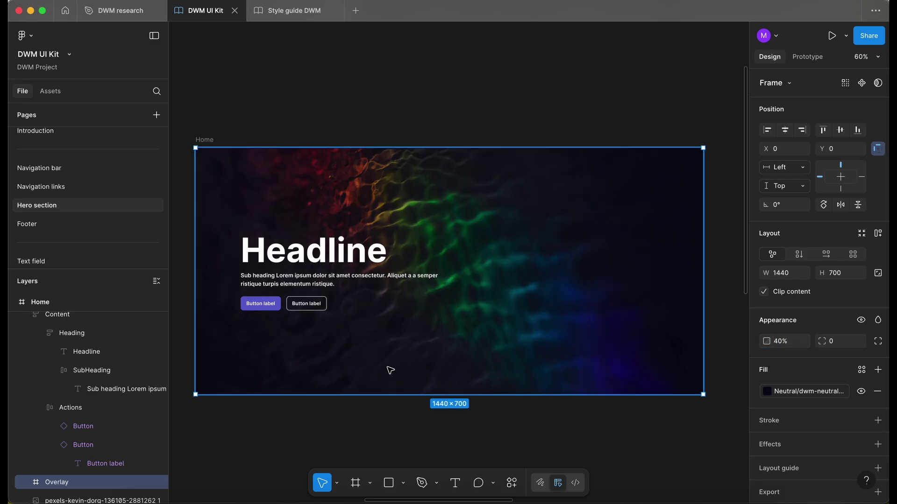
{"action": "scroll", "coordinate": [372, 376], "scroll_direction": "up", "scroll_amount": 5}
{"action": "scroll", "coordinate": [363, 374], "scroll_direction": "down", "scroll_amount": 2}
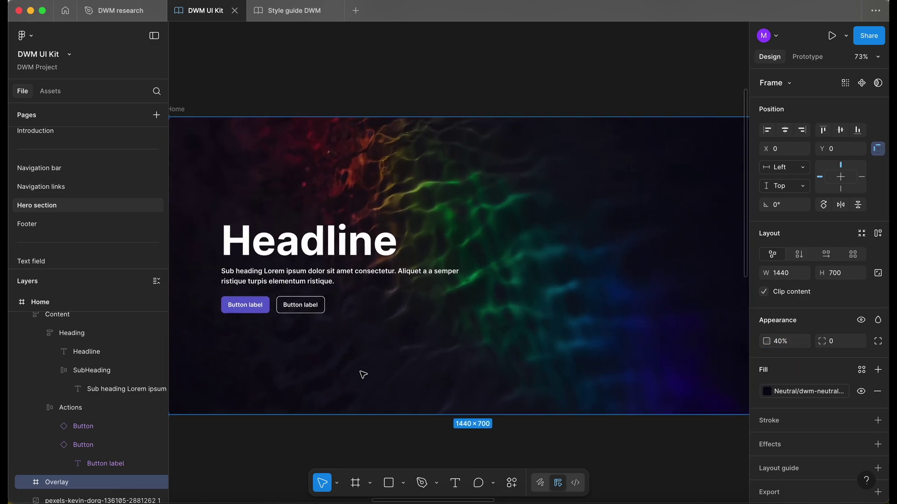
{"action": "left_click", "coordinate": [791, 341]}
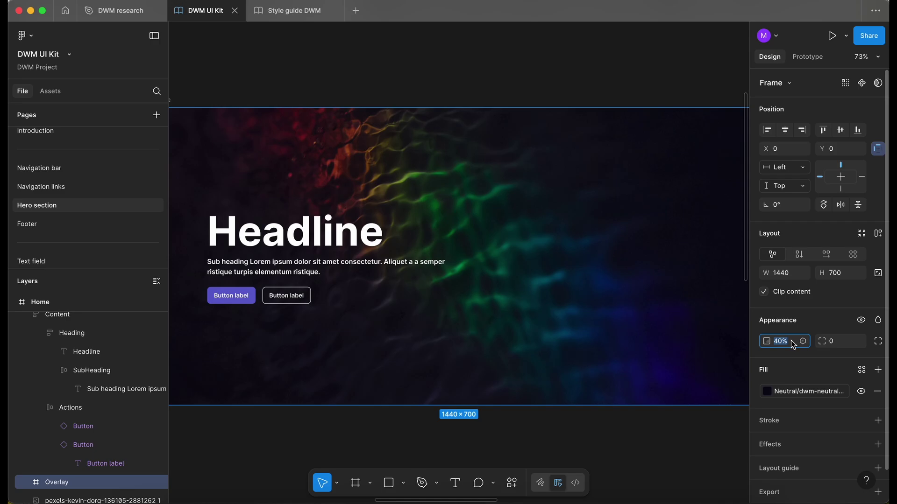
{"action": "left_click", "coordinate": [455, 458]}
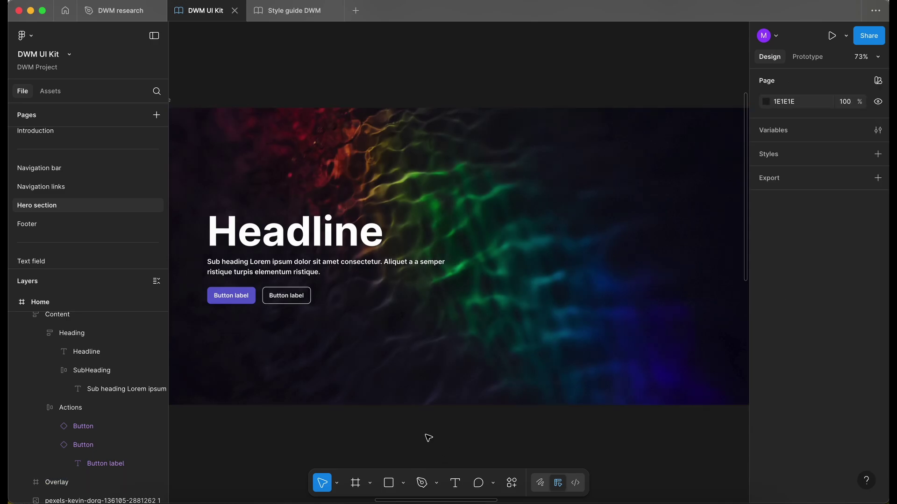
Examine the Home hero frame and collapse its Content layer to inspect the Content, Overlay and background image layers
{"action": "left_click", "coordinate": [521, 256]}
{"action": "key", "text": "shift+2"}
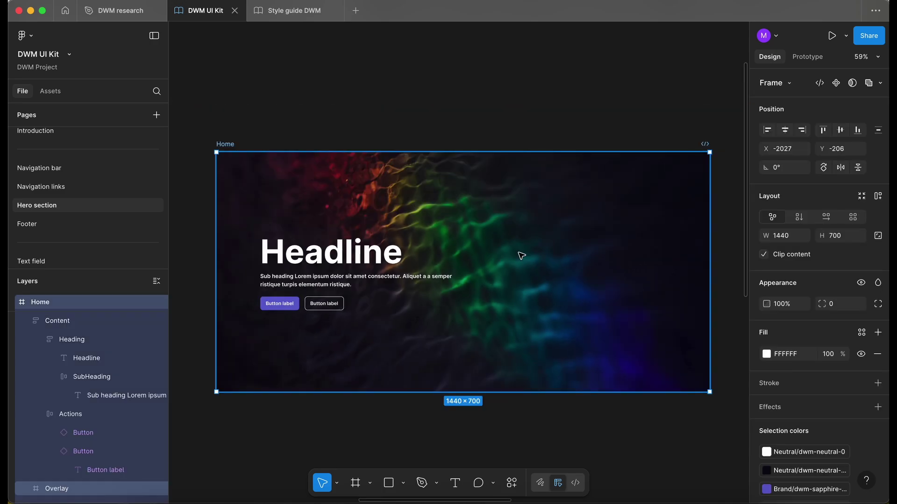
{"action": "scroll", "coordinate": [521, 255], "scroll_direction": "right", "scroll_amount": 3}
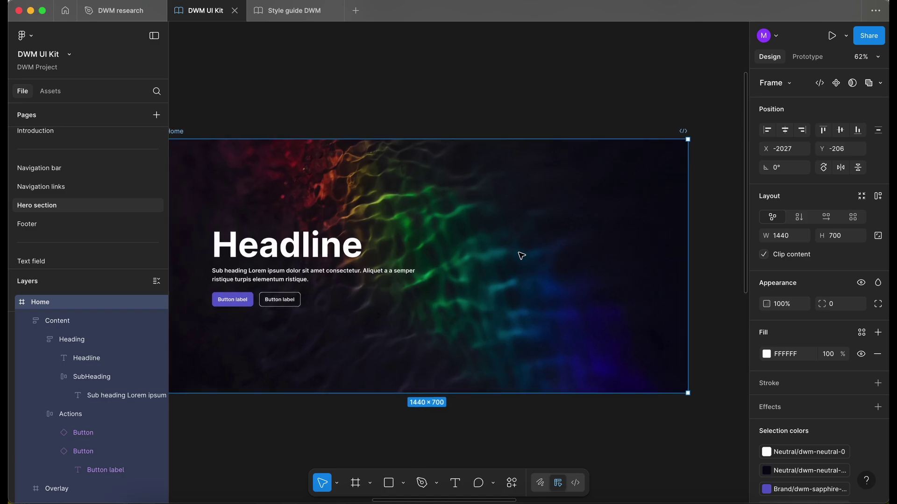
{"action": "scroll", "coordinate": [521, 256], "scroll_direction": "left", "scroll_amount": 2}
{"action": "scroll", "coordinate": [520, 255], "scroll_direction": "up", "scroll_amount": 2}
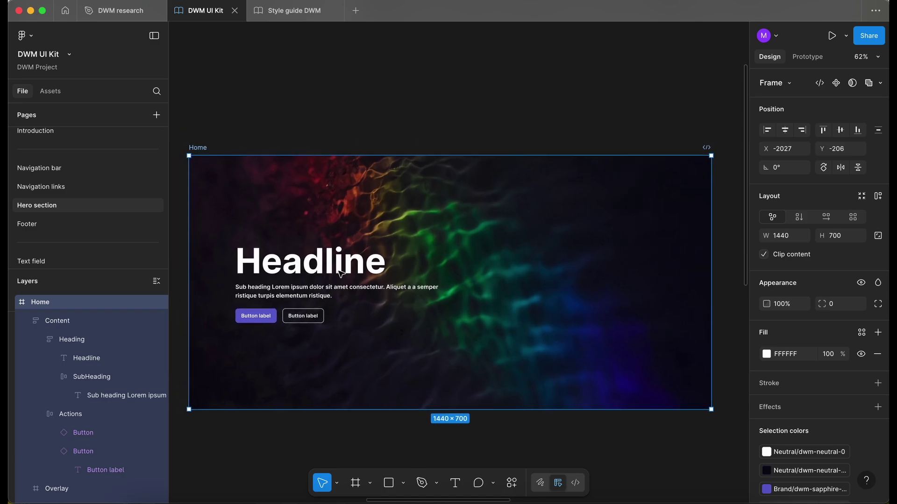
{"action": "left_click", "coordinate": [26, 320]}
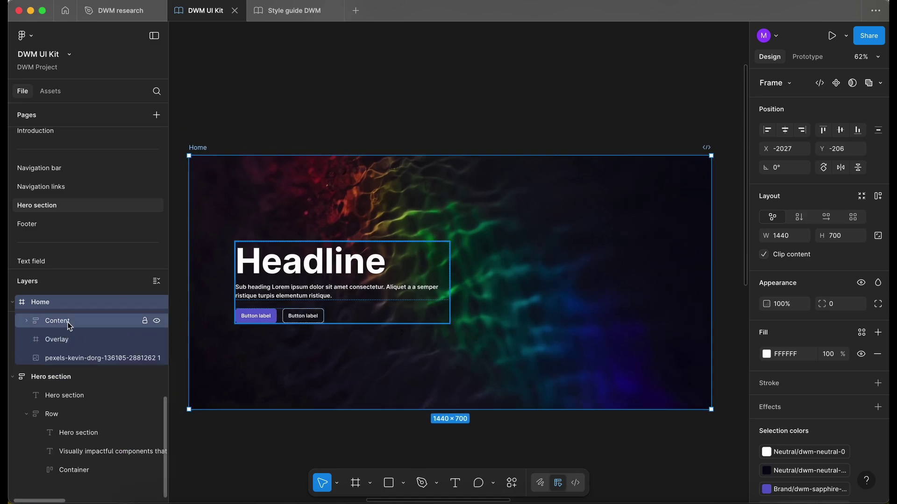
{"action": "left_click", "coordinate": [71, 337]}
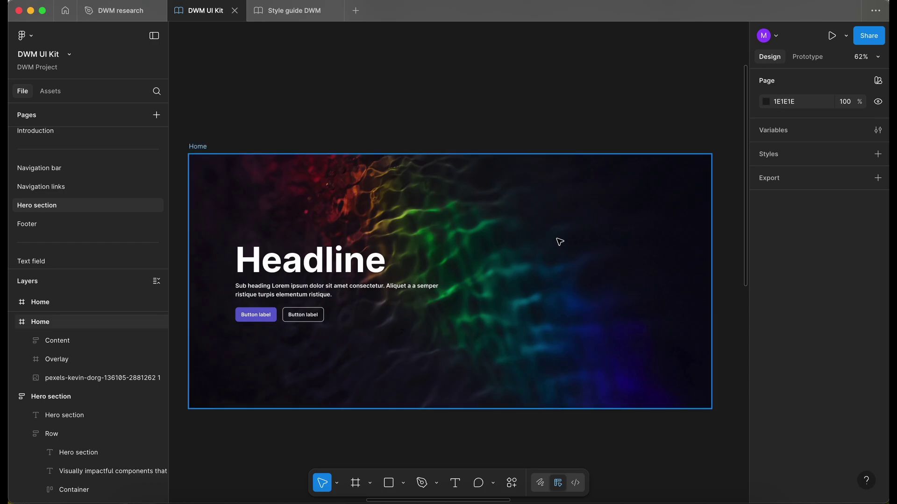
Add a 400 × 400 frame named "Image" beside the text in Home, with corner radius 16 and a light dwm-sapphire fill
{"action": "key", "text": "f"}
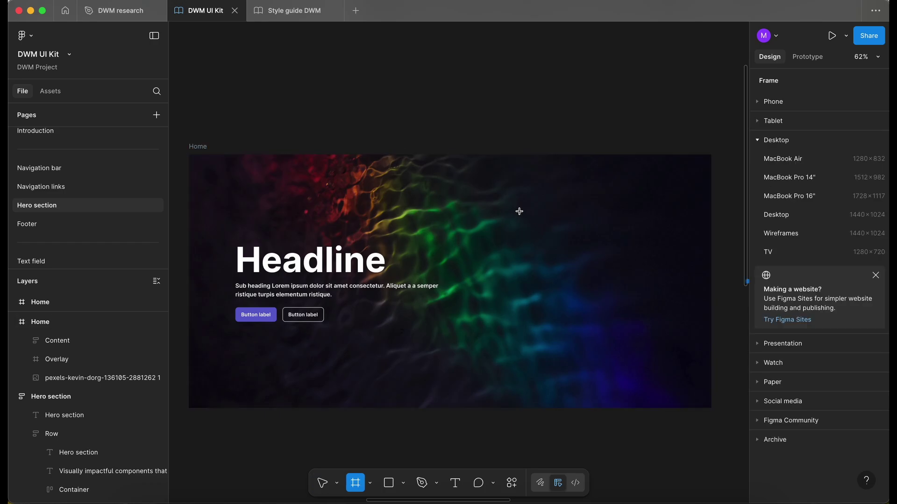
{"action": "left_click_drag", "start_coordinate": [512, 203], "coordinate": [682, 354]}
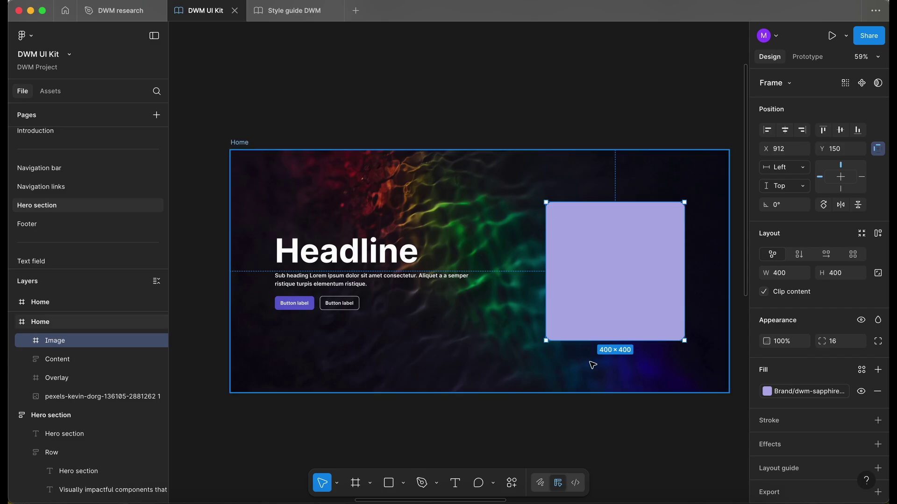
Hide the Image frame in Home and show it again
{"action": "left_click", "coordinate": [157, 342]}
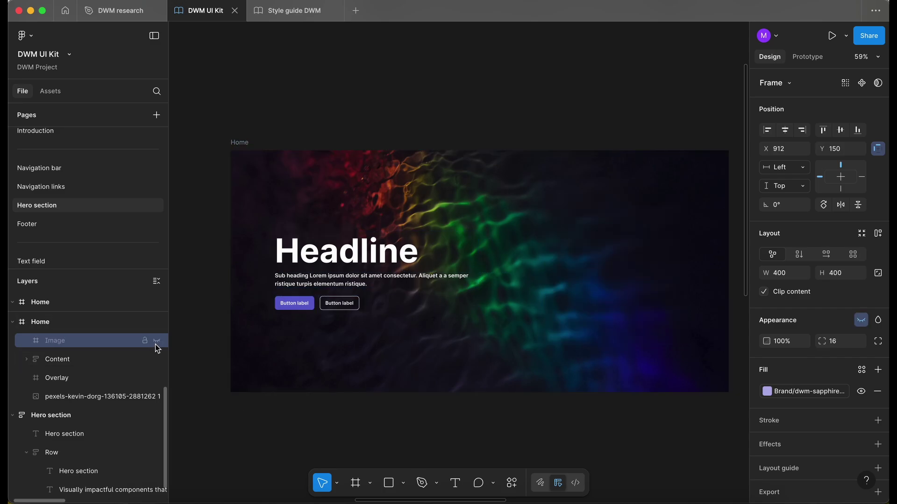
{"action": "left_click", "coordinate": [157, 341]}
{"action": "scroll", "coordinate": [427, 356], "scroll_direction": "down", "scroll_amount": 1}
Change the Image frame's fill to light grey and deselect the frame
{"action": "left_click", "coordinate": [596, 285]}
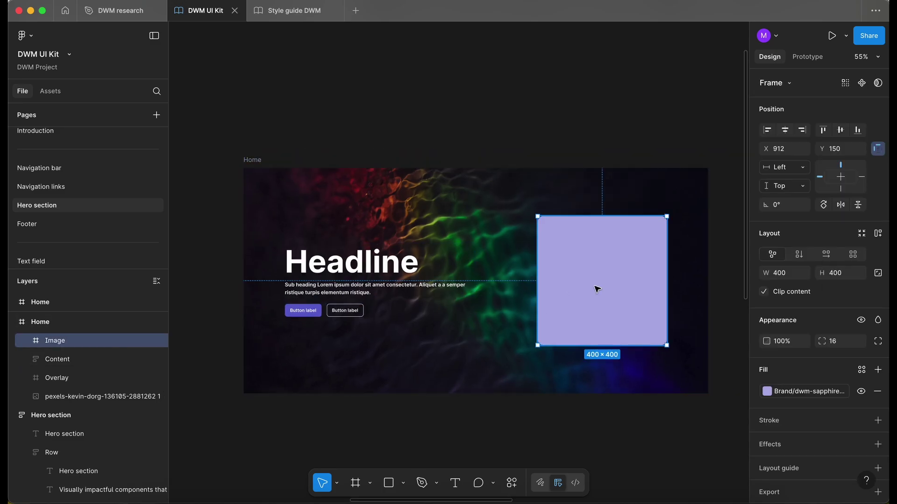
{"action": "left_click", "coordinate": [766, 391]}
{"action": "scroll", "coordinate": [680, 399], "scroll_direction": "down", "scroll_amount": 5}
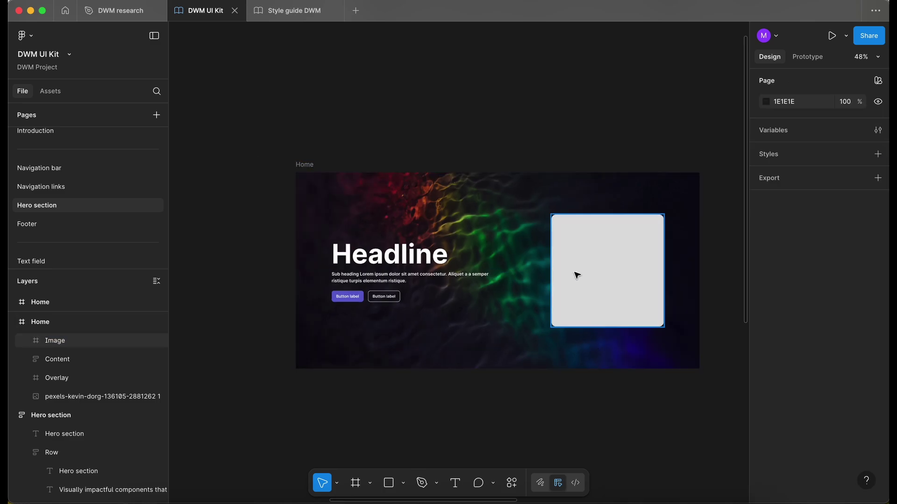
{"action": "scroll", "coordinate": [444, 282], "scroll_direction": "down", "scroll_amount": 3}
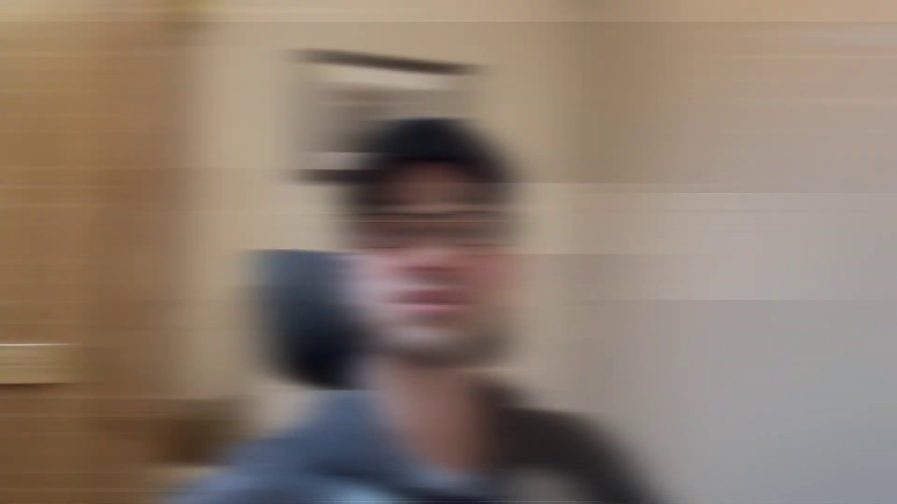